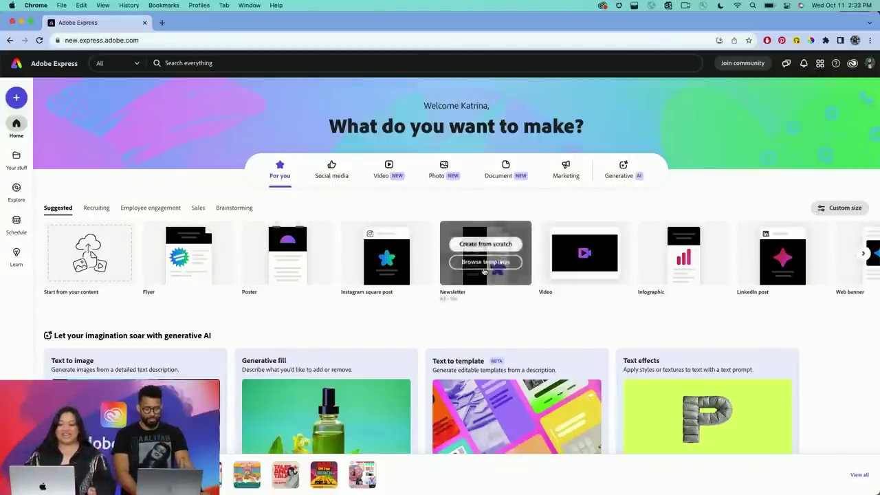
Generate templates with Text to template from the prompt "dog walking service flyer for pugs"
click(504, 406)
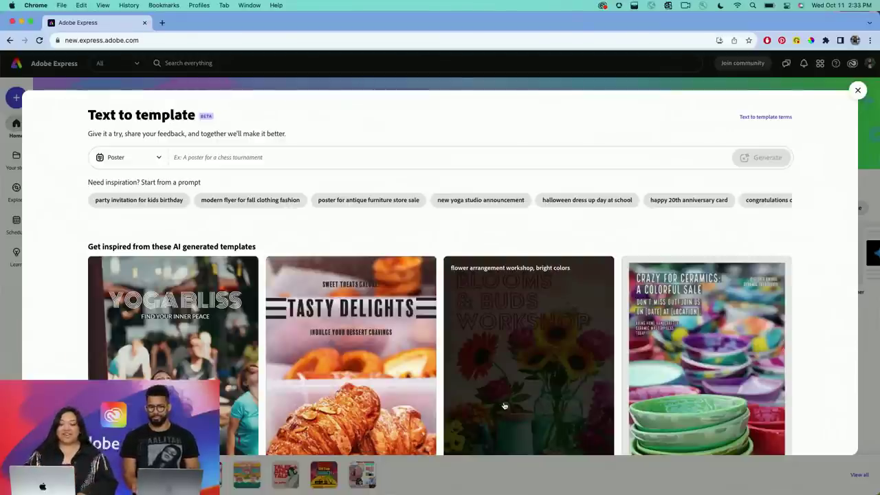
click(448, 160)
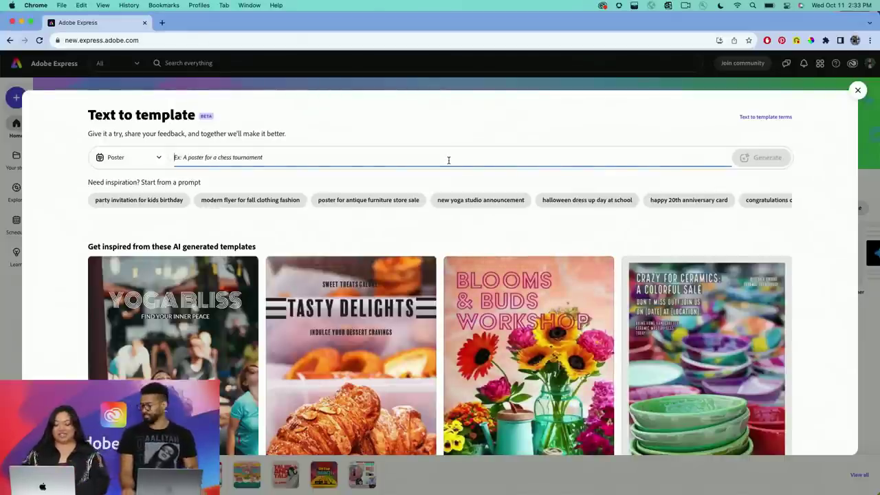
text(d)
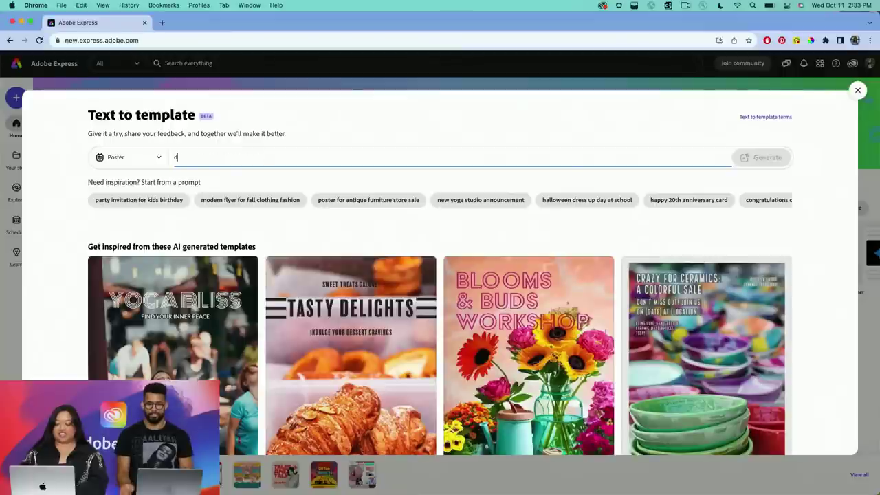
text(og walking s)
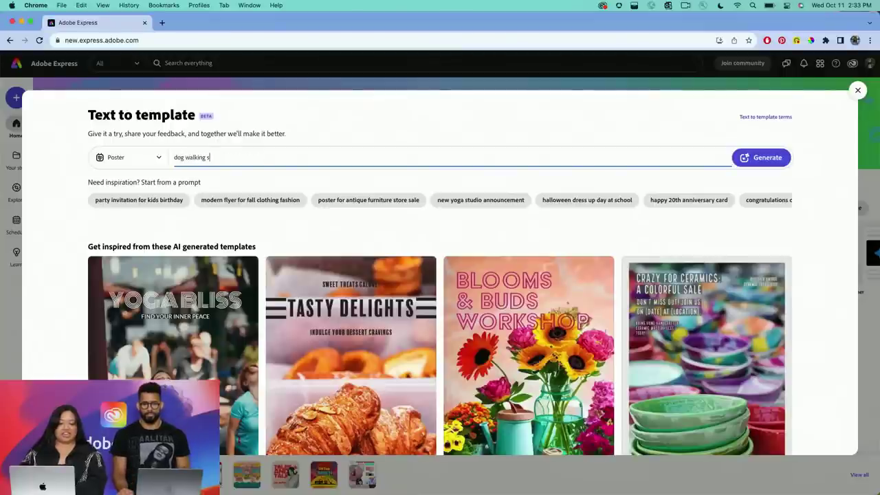
text(ervice flyer)
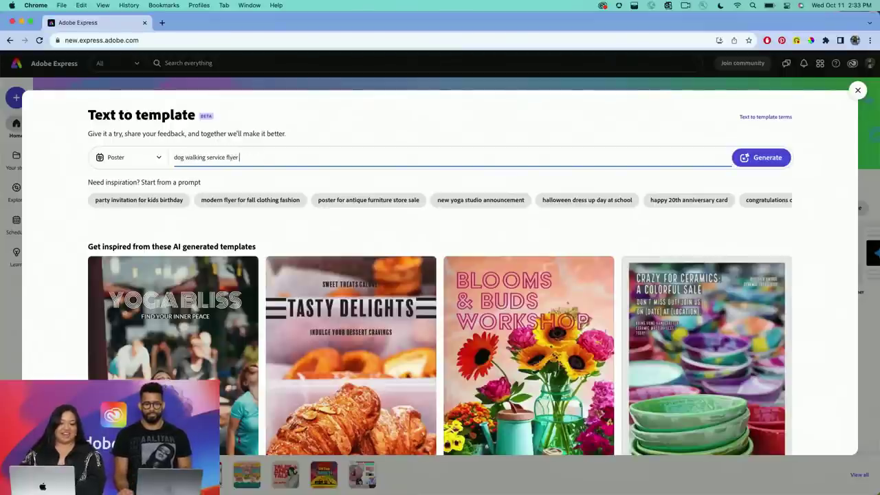
text( for pugs)
key(Return)
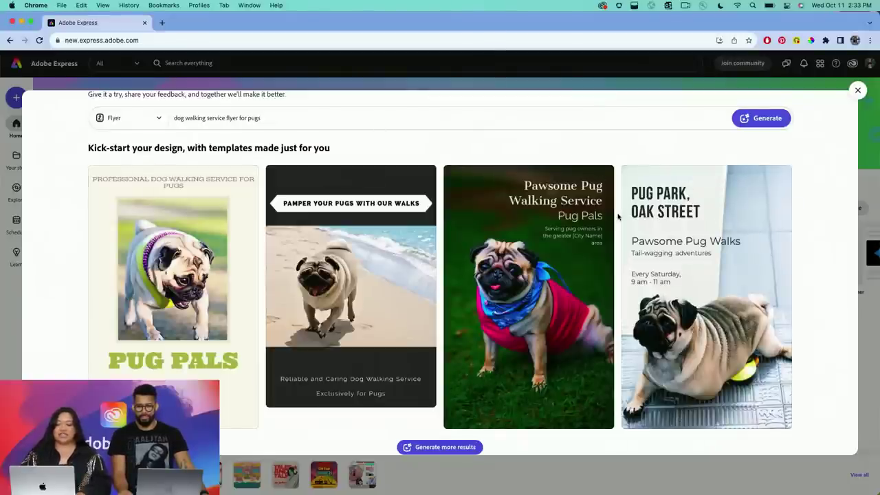
Open the generated "Pawsome Pug Walking Service" flyer for editing and inspect the Text to image prompt behind its pug picture
click(536, 275)
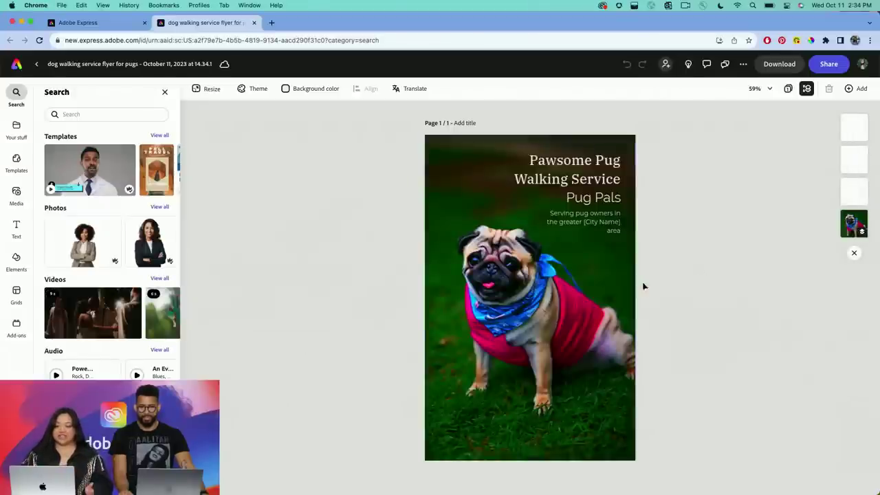
click(631, 286)
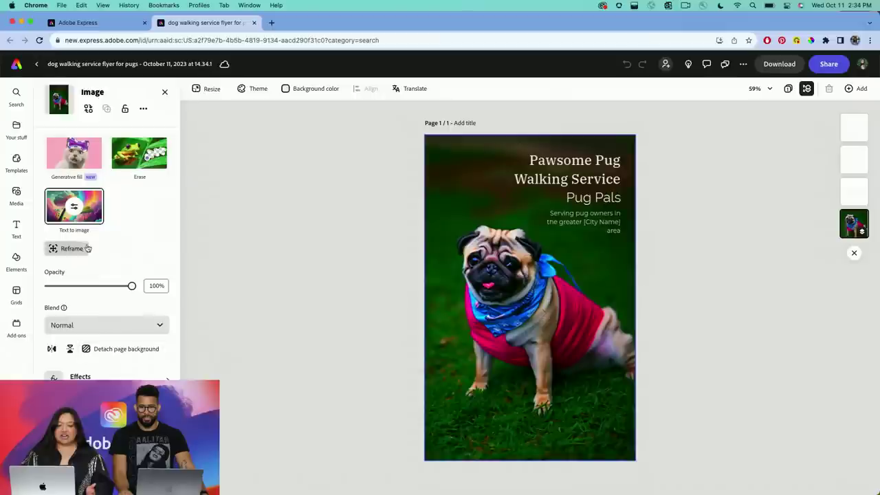
click(92, 209)
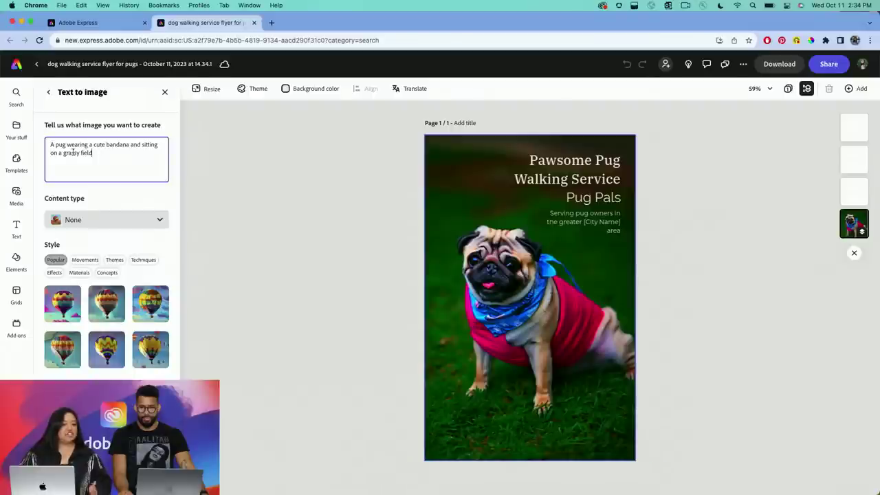
click(282, 204)
Restyle the "Pawsome Pug Walking Service" headline with the recommended Kari Display Pro font and widen its text box to fit two lines
click(543, 175)
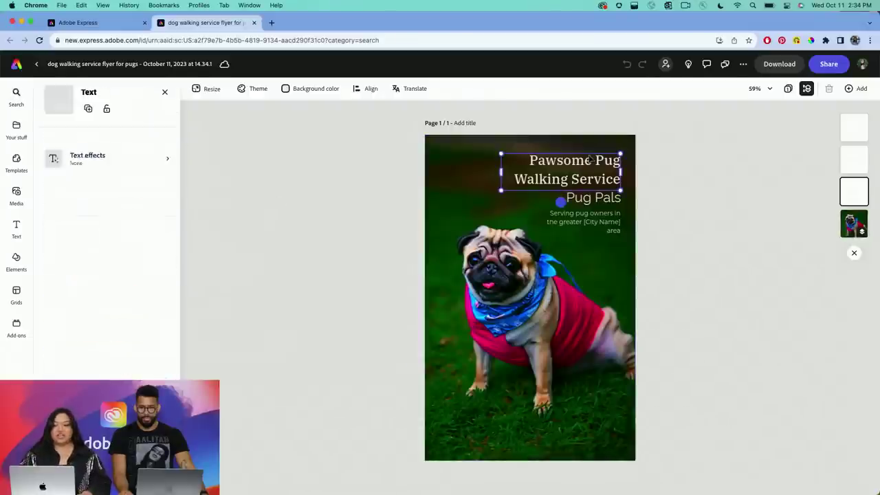
mouse_move(502, 190)
mouse_down()
mouse_move(457, 194)
mouse_move(512, 190)
mouse_move(460, 194)
mouse_move(494, 187)
mouse_up()
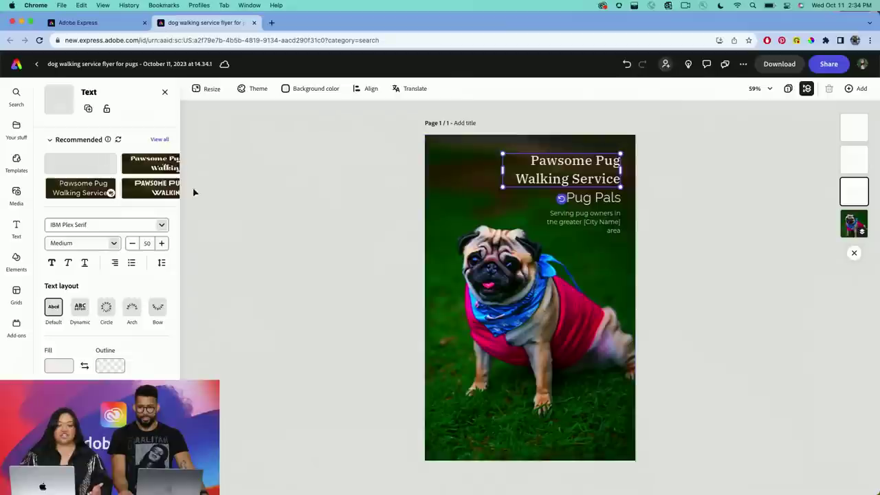
click(156, 170)
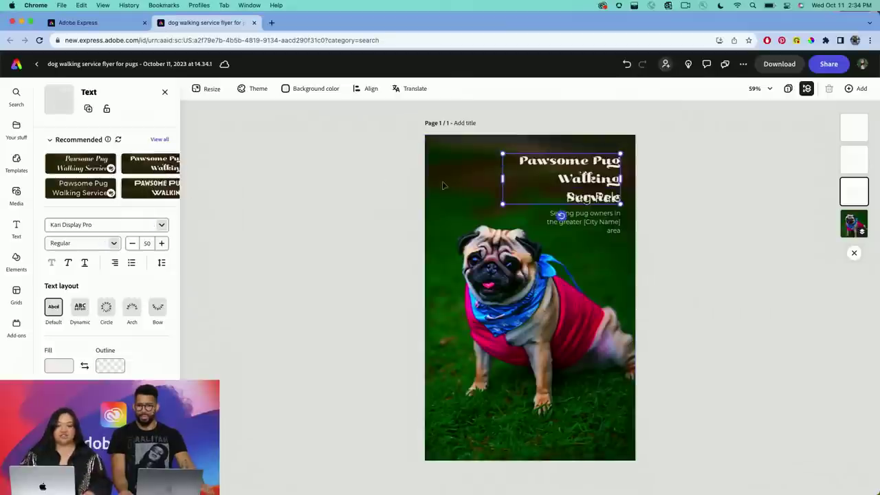
drag(503, 177, 462, 176)
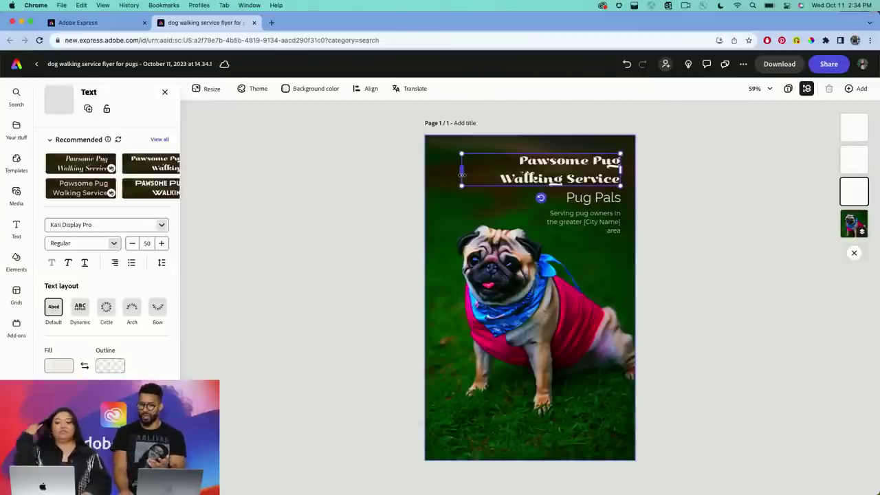
Review the Text to image prompt, content type and style options of the pug background image
click(589, 322)
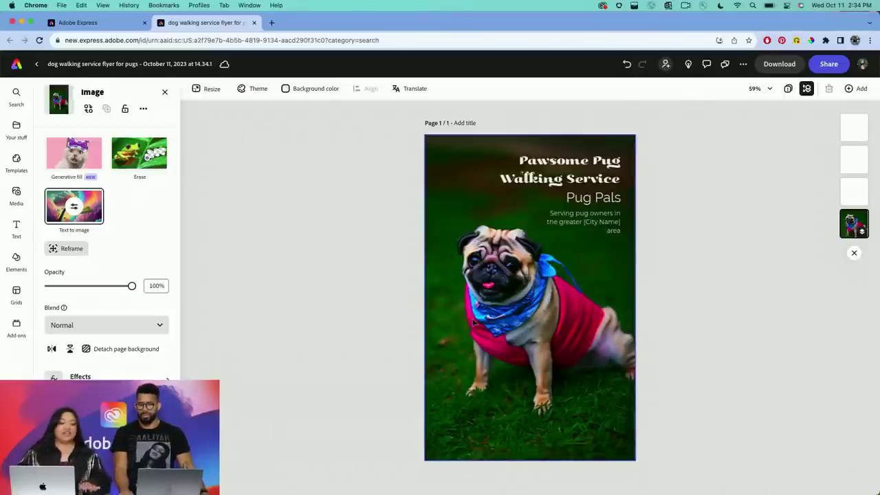
click(83, 219)
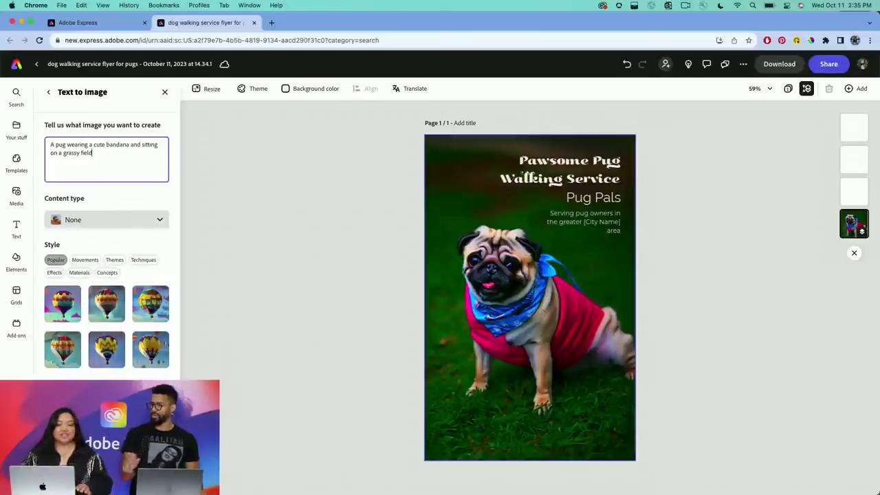
click(48, 91)
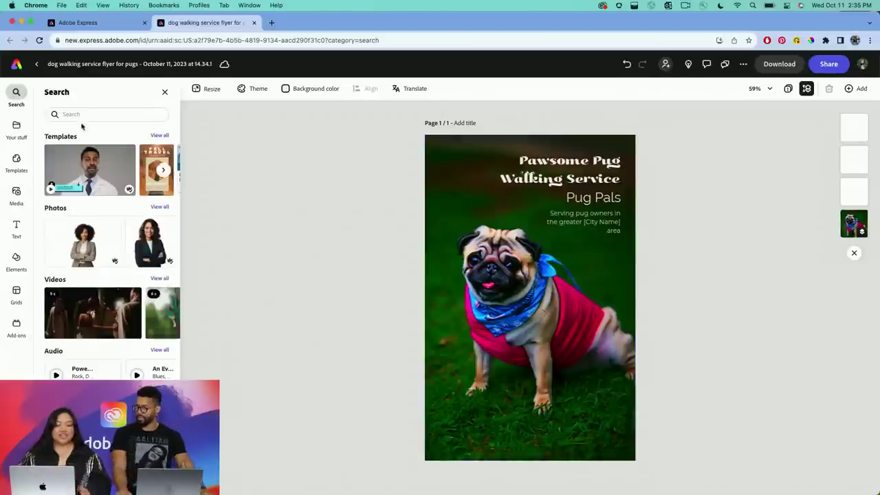
Return to Text to template, choose Instagram square post as the format and generate new results from the same pug prompt
click(68, 28)
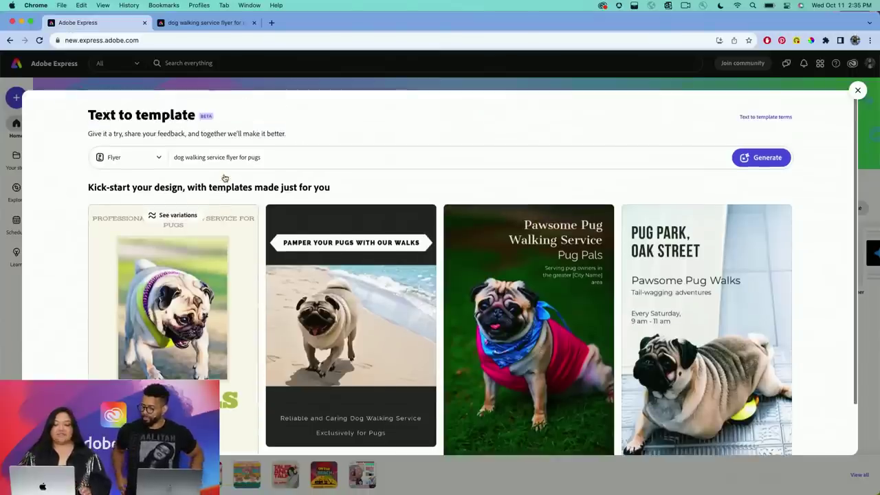
scroll(158, 177, up, 2)
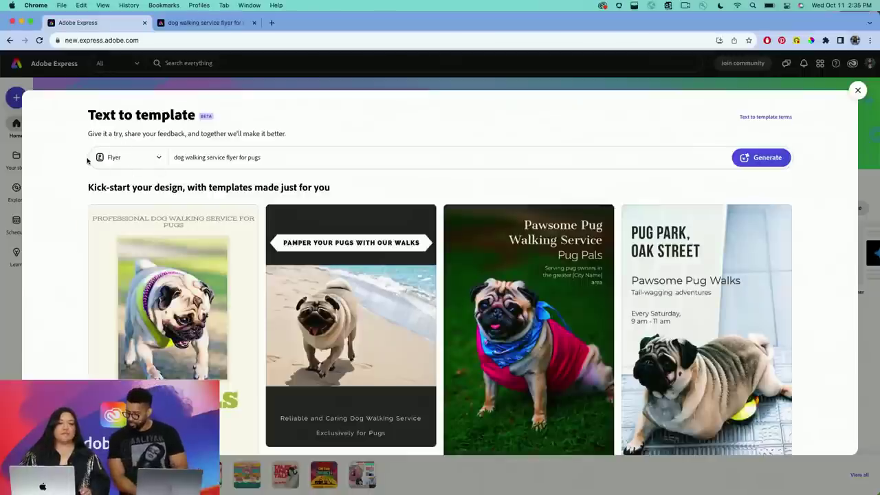
click(136, 163)
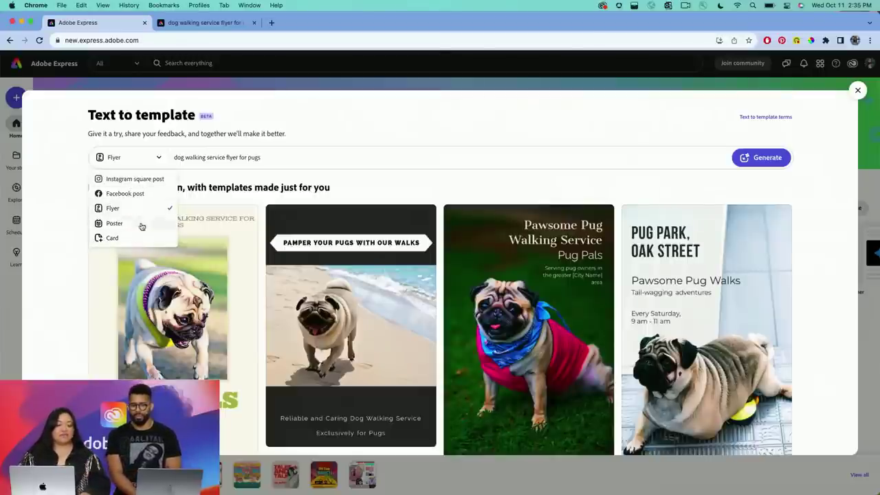
click(143, 181)
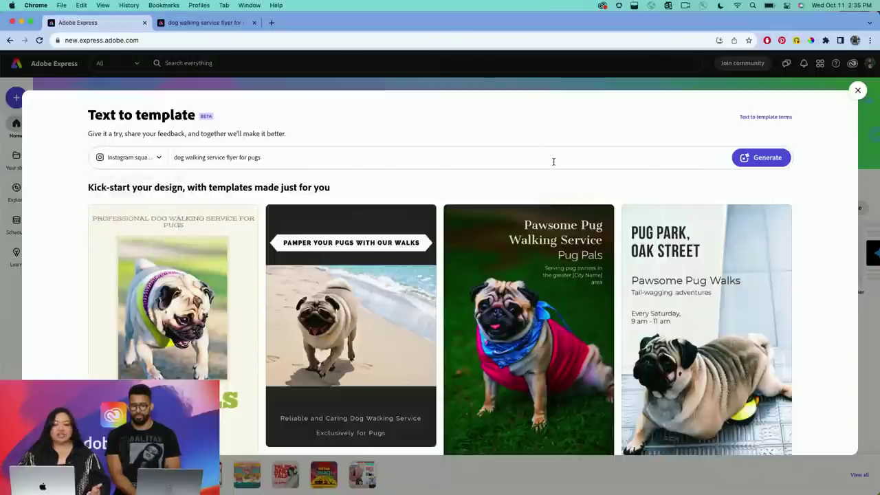
click(771, 158)
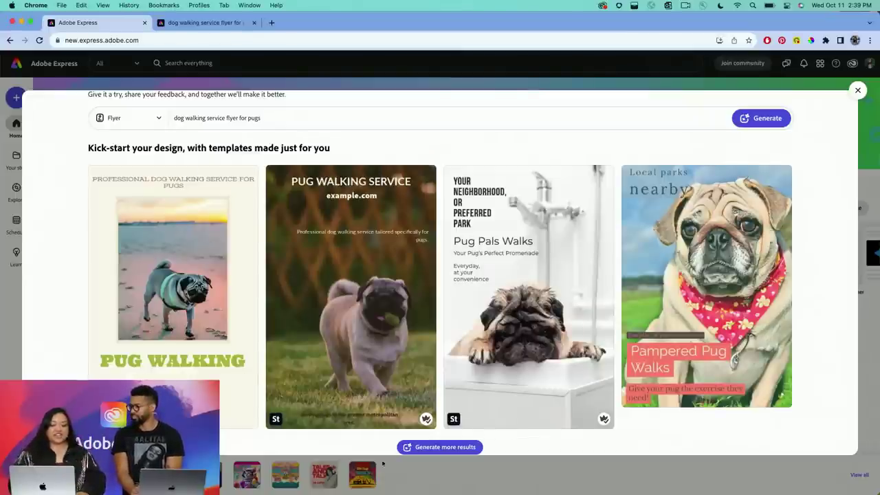
Close the template generator, open the Boba Fest brand from the saved brands and browse its assets down to the templates
click(396, 485)
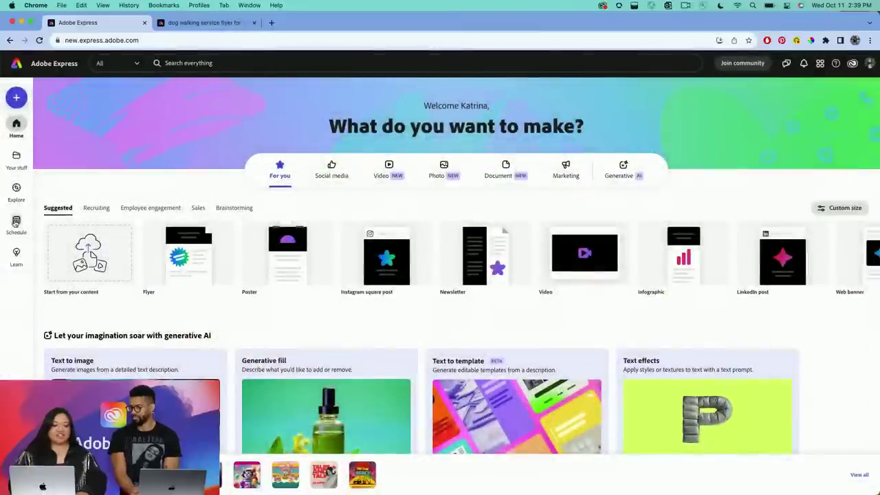
click(15, 159)
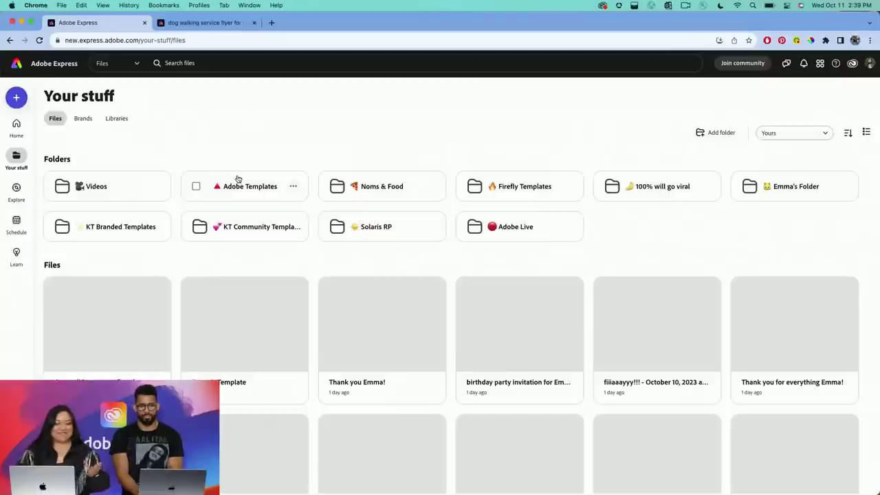
click(82, 121)
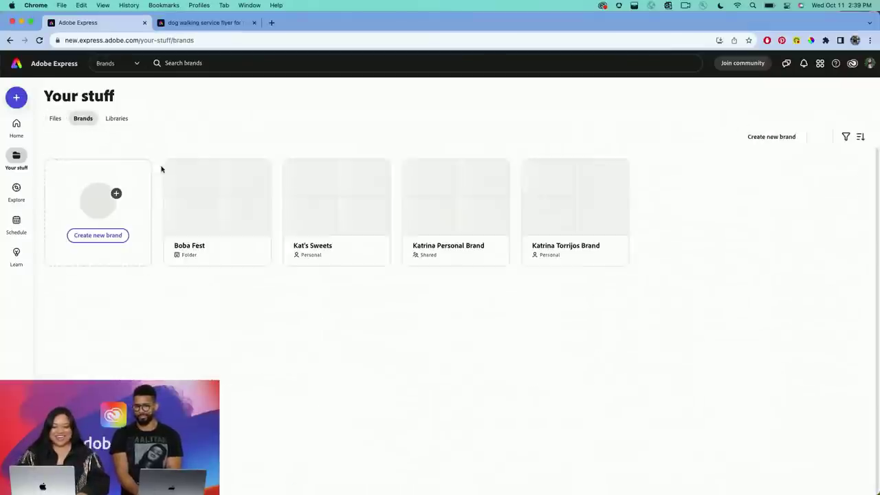
click(226, 173)
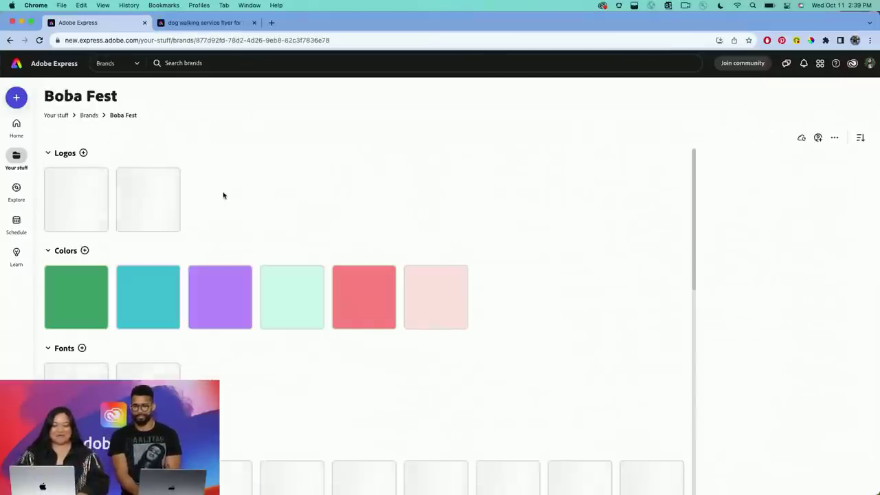
scroll(273, 234, down, 2)
scroll(273, 234, down, 3)
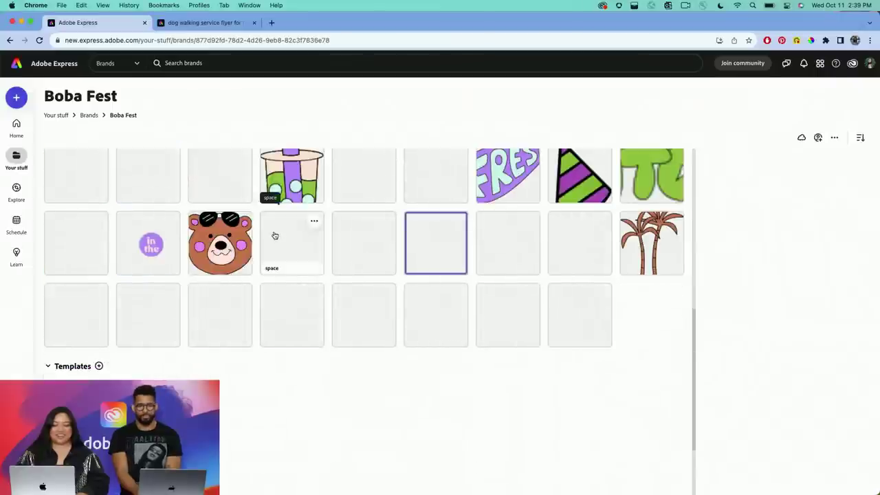
Start a new file from the Boba Fest brand template "fiiiaaayyy!!!"
click(65, 384)
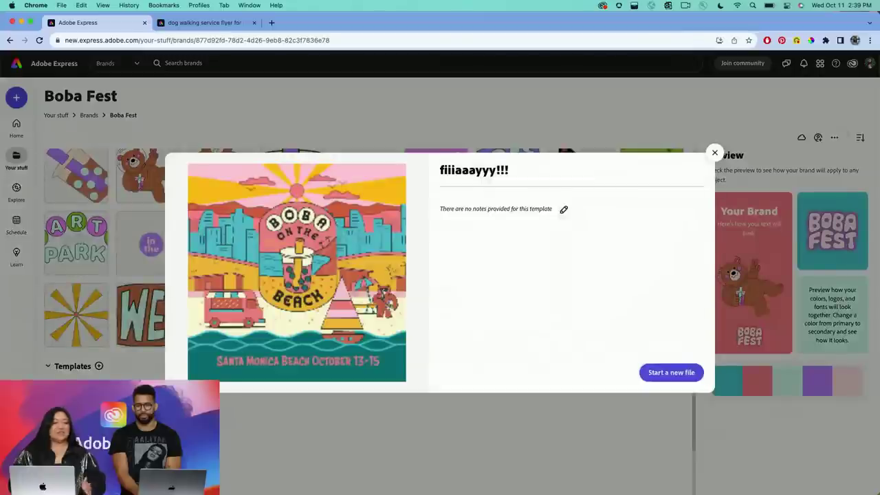
click(670, 373)
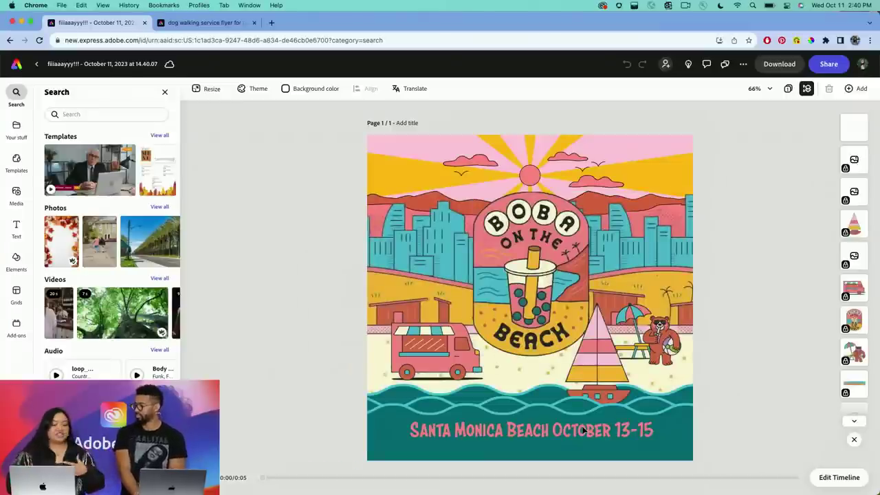
mouse_move(330, 489)
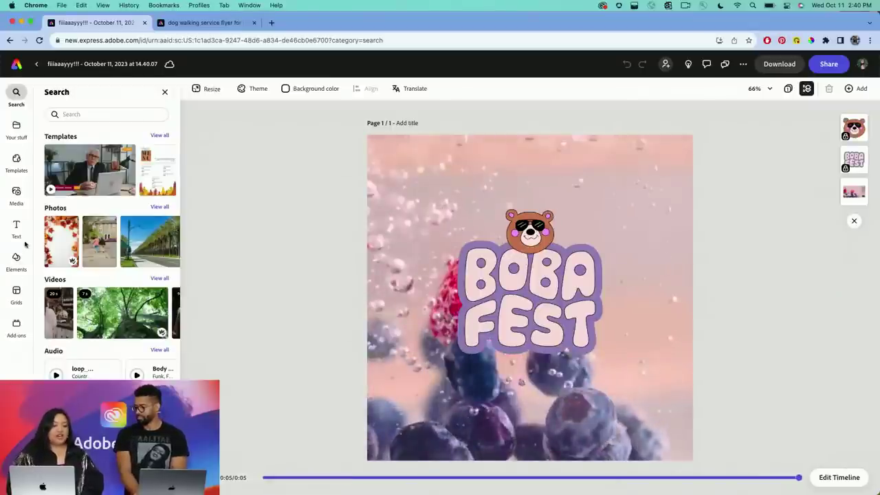
Show the Boba Fest brand assets alongside the design and move the animation's playhead to about 0:01
click(26, 129)
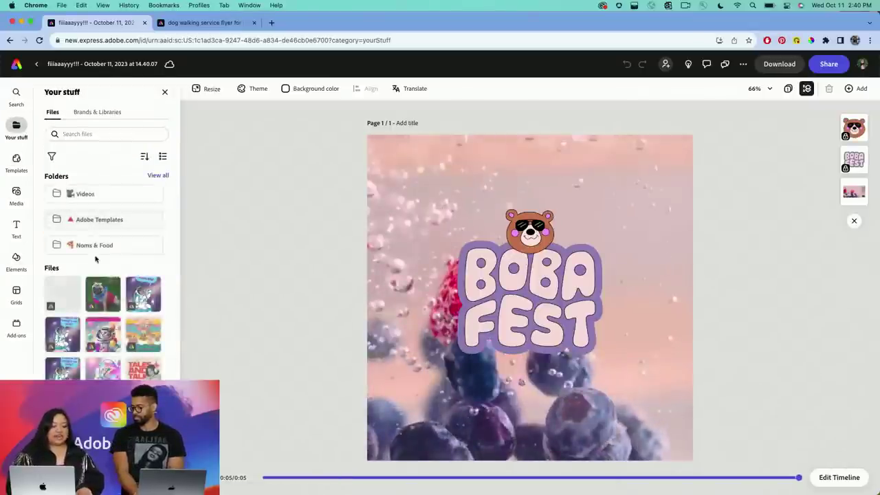
click(97, 114)
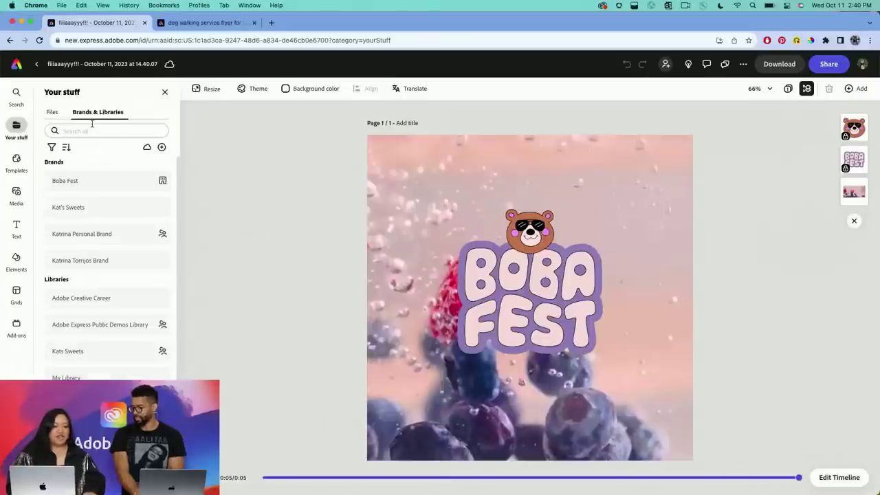
click(89, 181)
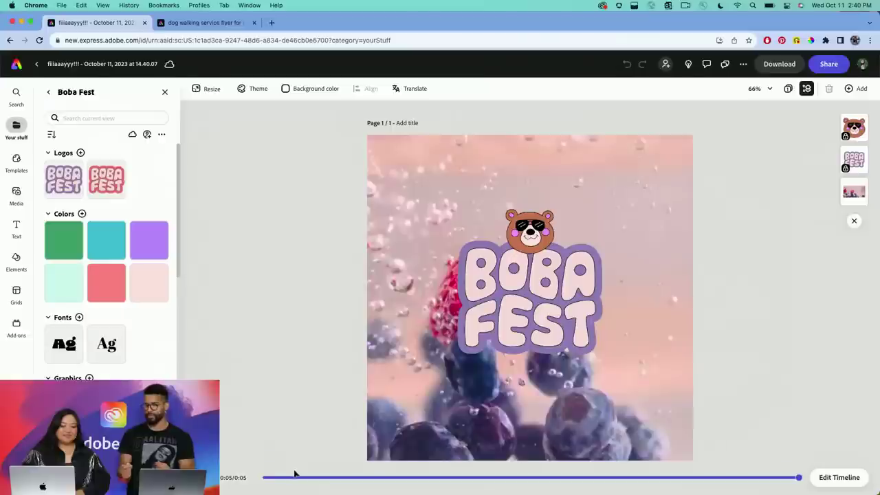
click(339, 478)
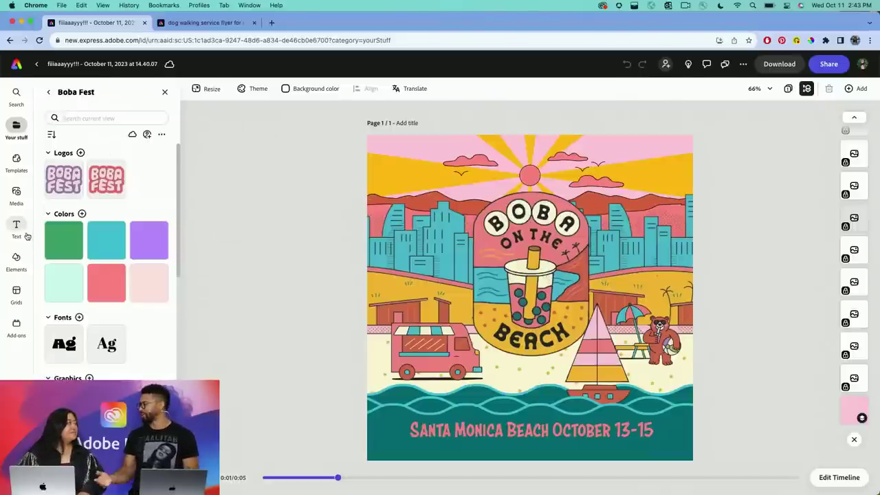
Clear the reminder window covering the design
mouse_move(27, 236)
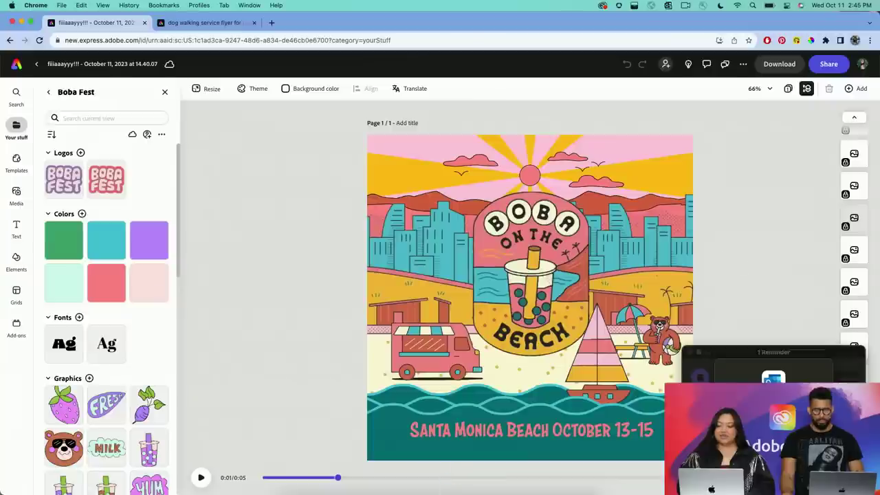
click(747, 314)
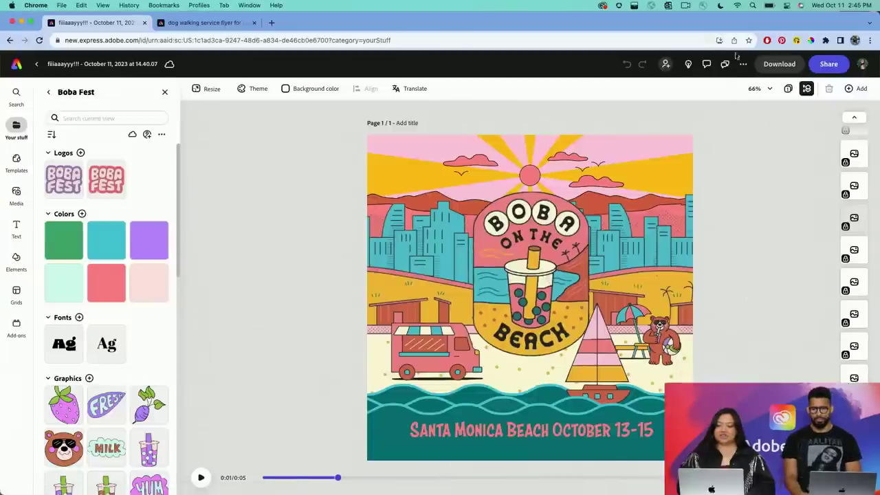
View the sharing options and the Publish to web settings for the design, then close them without publishing
click(828, 64)
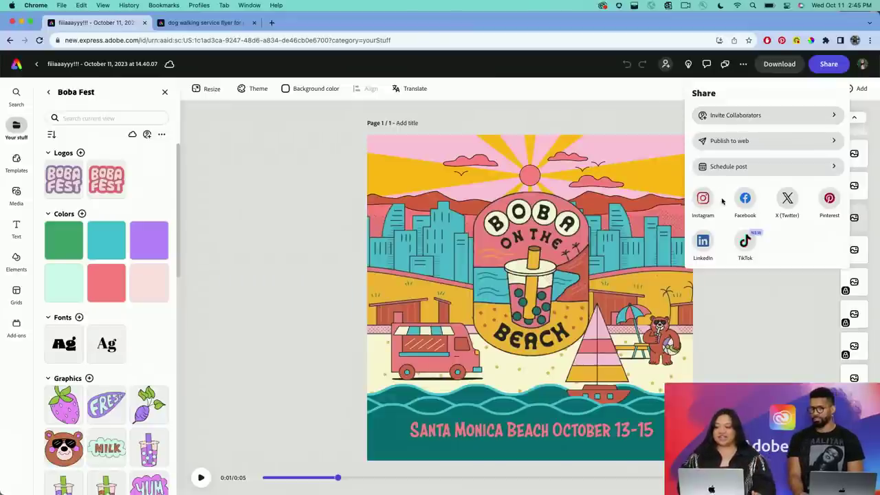
click(820, 143)
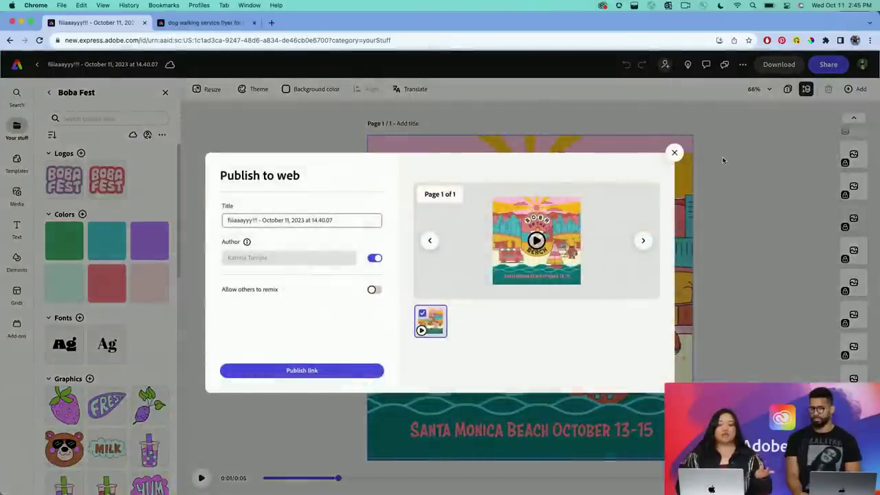
click(676, 153)
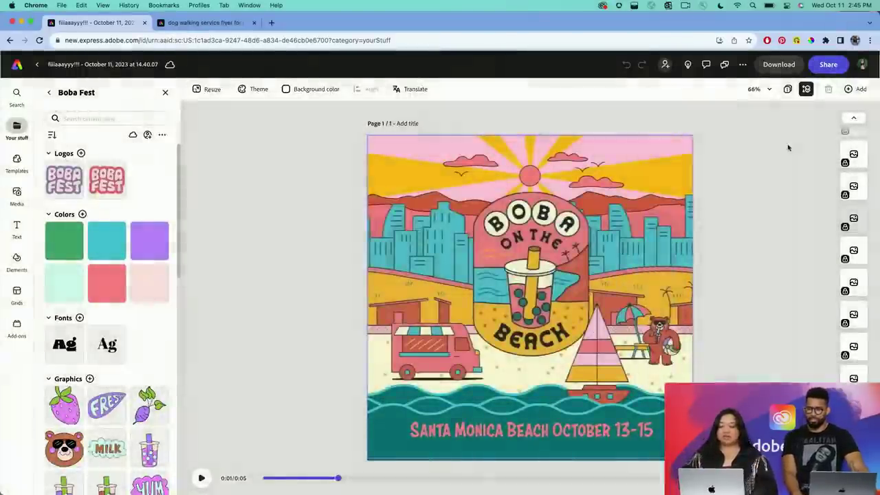
Examine the Make a Template settings and the brands and libraries available for saving, closing them without saving a template
click(740, 63)
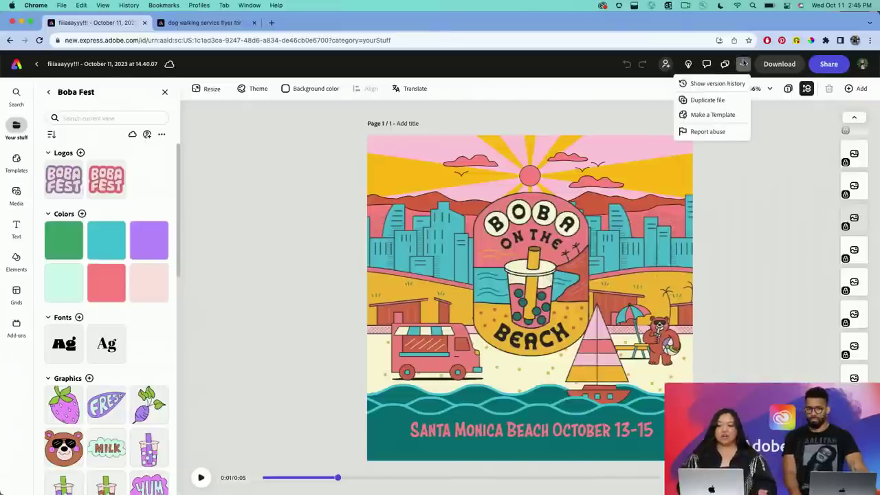
click(716, 118)
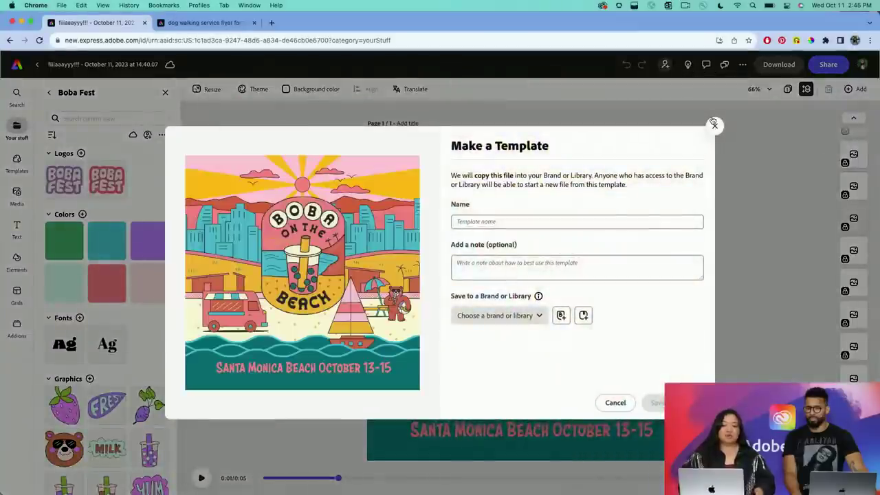
click(516, 222)
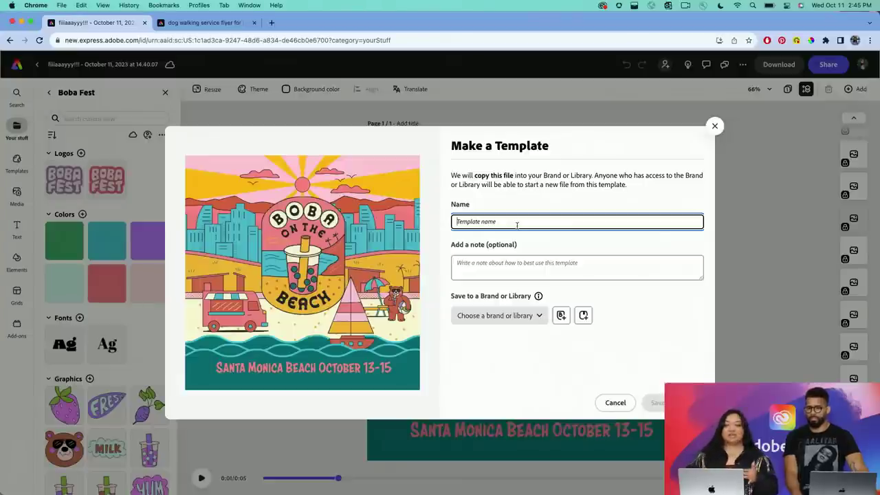
click(505, 318)
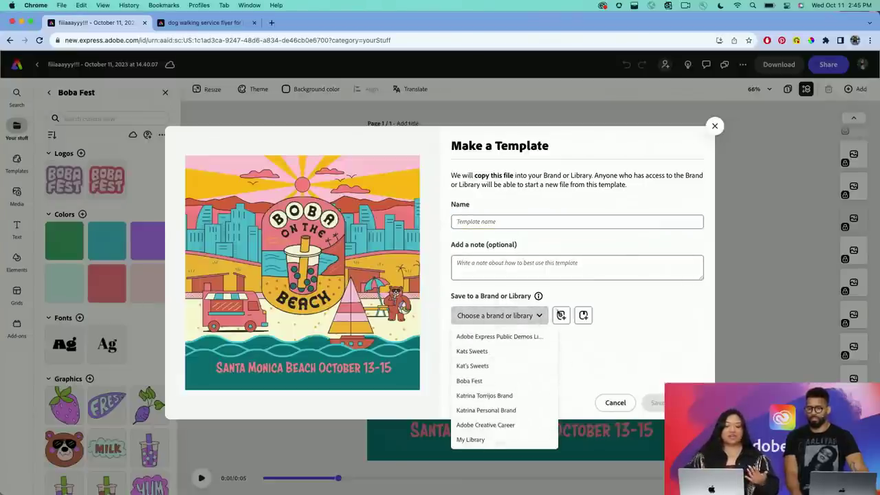
click(724, 362)
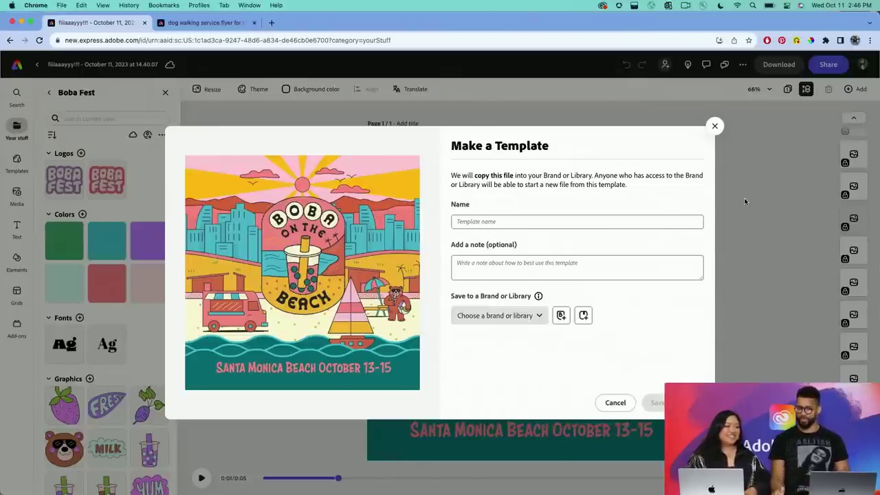
click(714, 126)
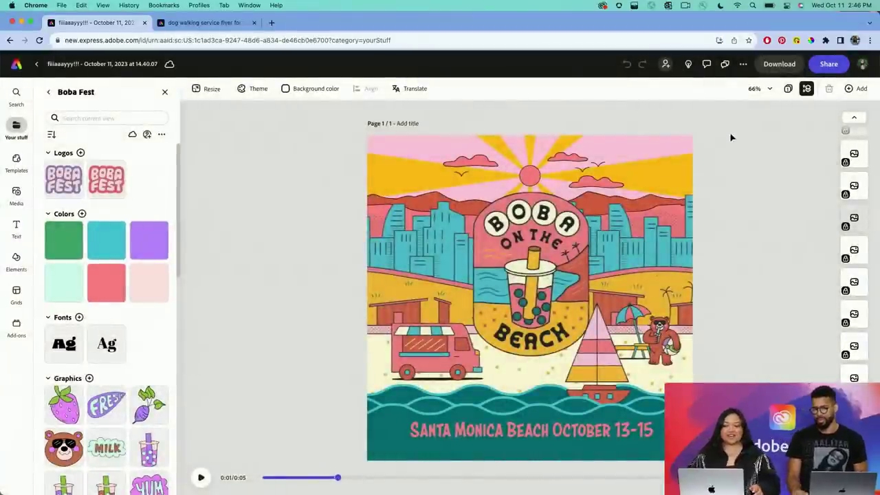
Unlock all elements on the page at once and clear the selection
key(Tab)
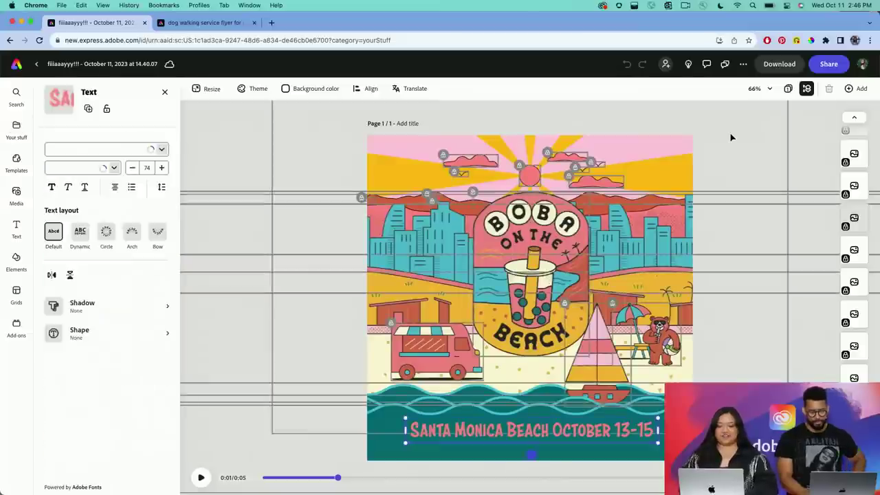
key(super+a)
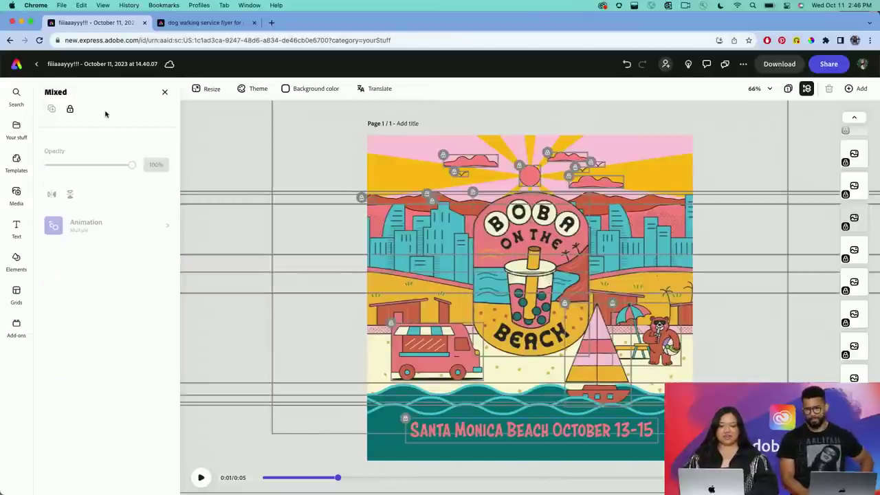
click(72, 109)
click(230, 151)
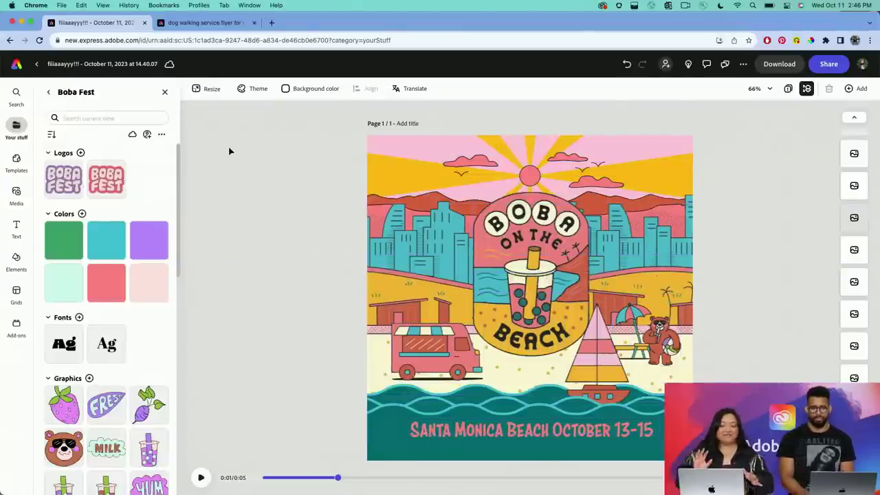
Nudge the "Boba on the Beach" badge slightly upward and align it to the page's center
click(490, 240)
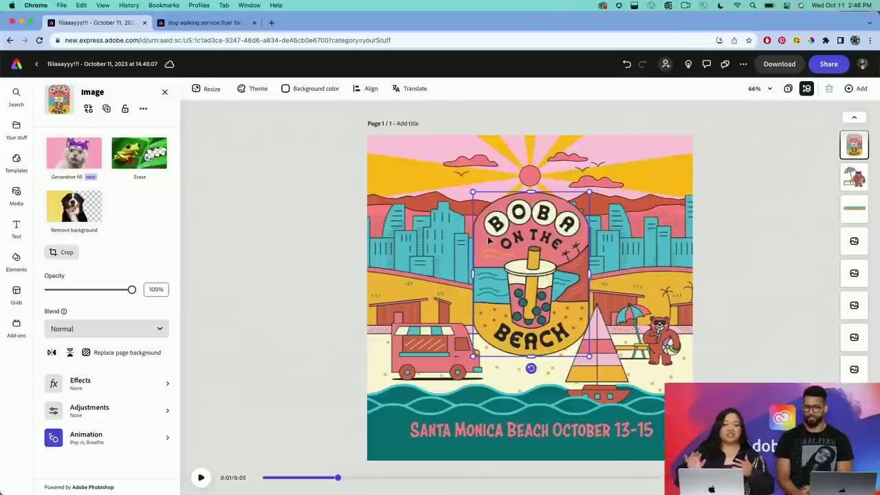
mouse_move(491, 251)
mouse_down()
mouse_move(485, 223)
mouse_move(490, 250)
mouse_up()
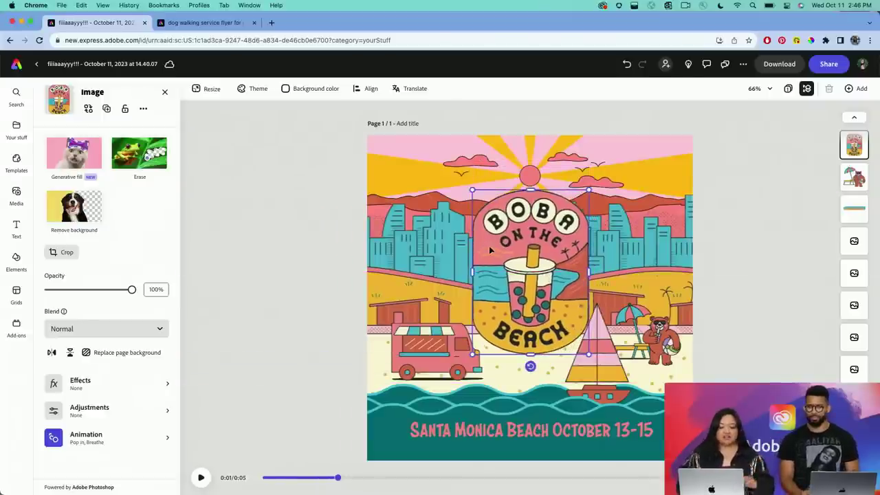
click(370, 95)
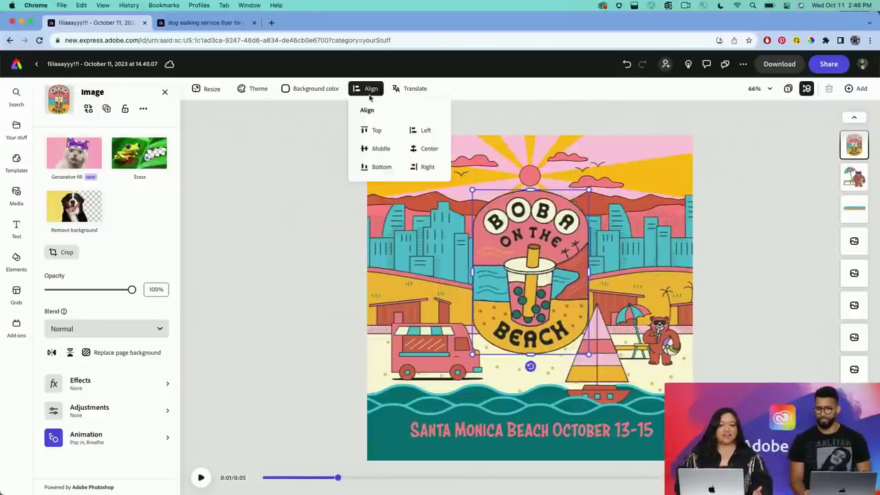
click(422, 150)
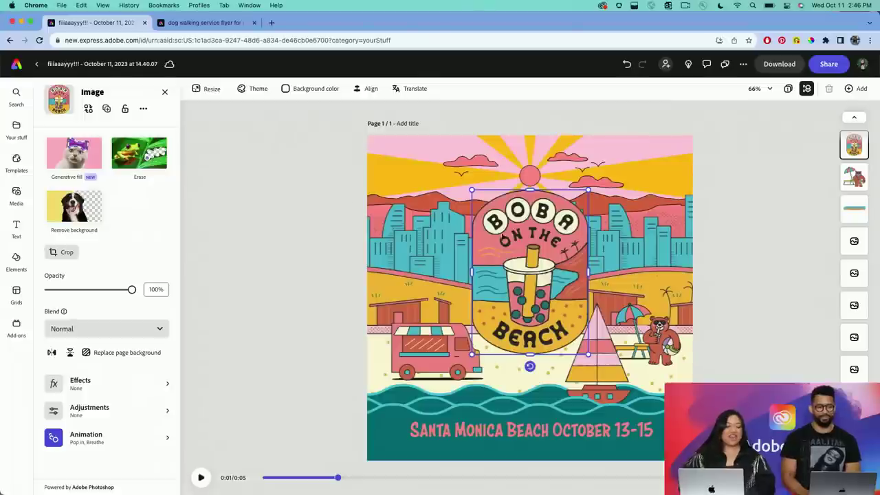
Lock the "Boba on the Beach" badge and try to select and move it on the canvas
click(125, 110)
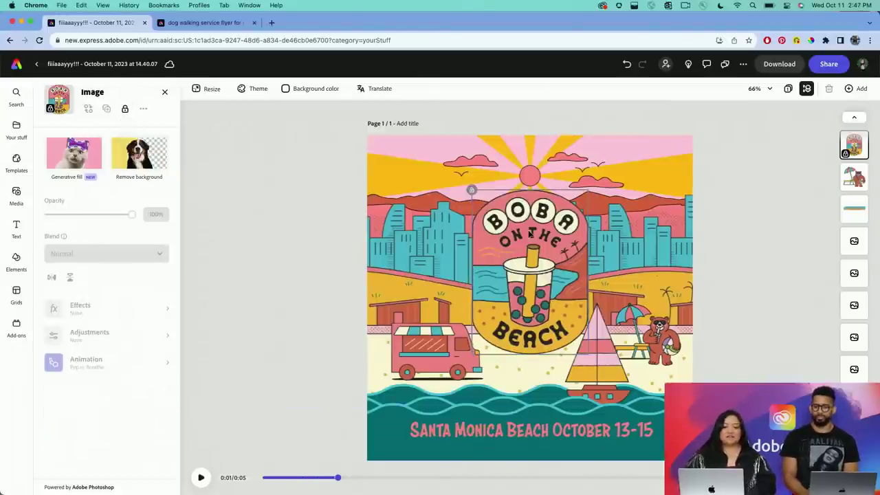
click(531, 233)
click(543, 232)
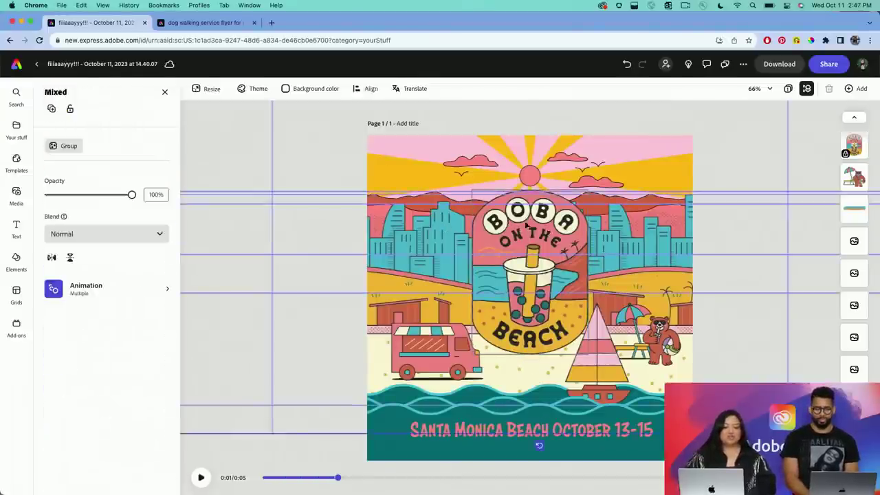
click(540, 285)
click(538, 263)
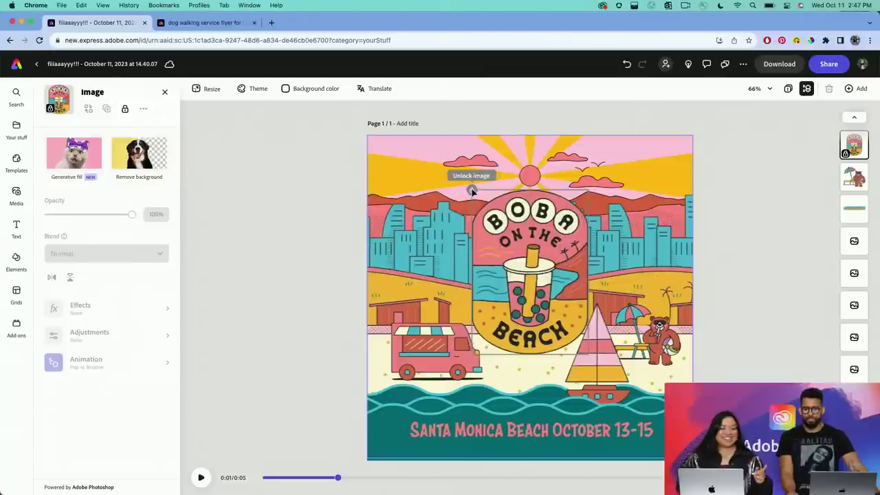
Unlock the badge image and move it slightly lower on the page, keeping it horizontally centered
click(471, 189)
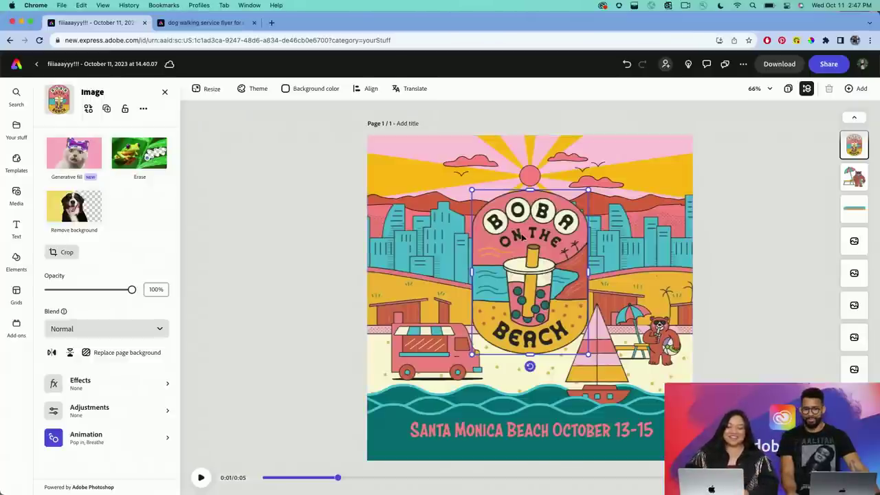
drag(508, 237, 524, 254)
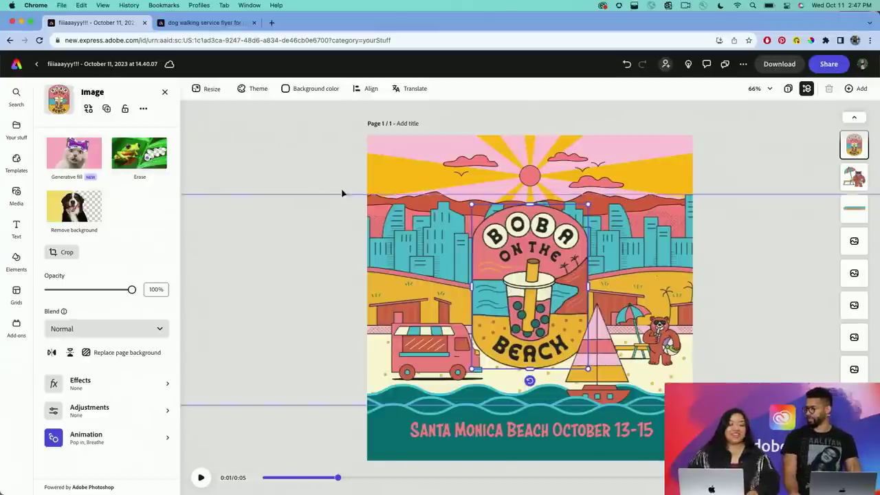
click(296, 173)
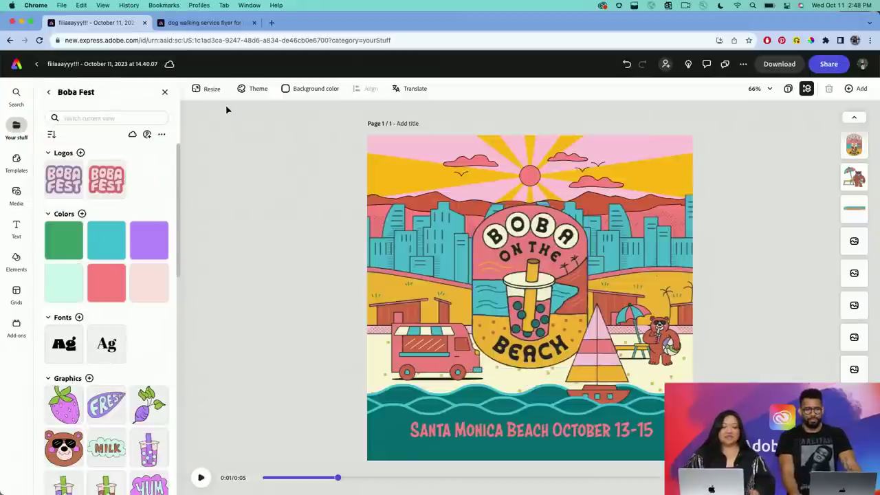
Open the resize options and examine the preset sizes for social media, video and documents
click(196, 90)
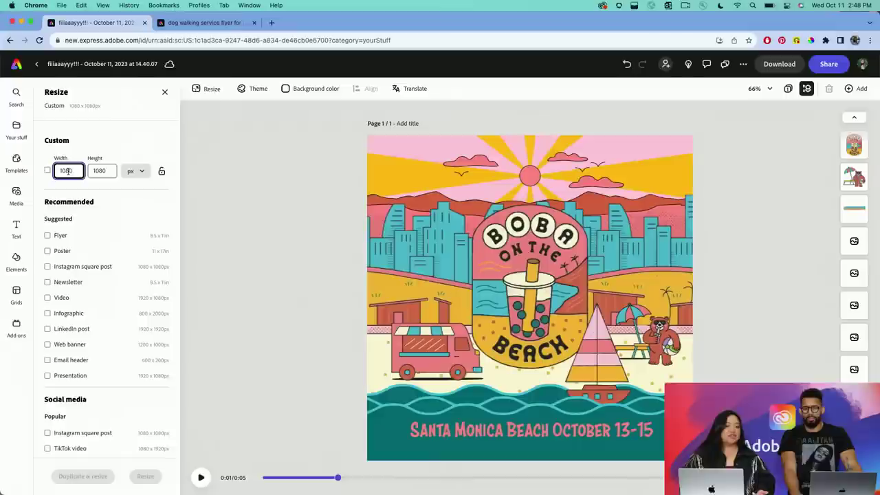
scroll(121, 332, down, 10)
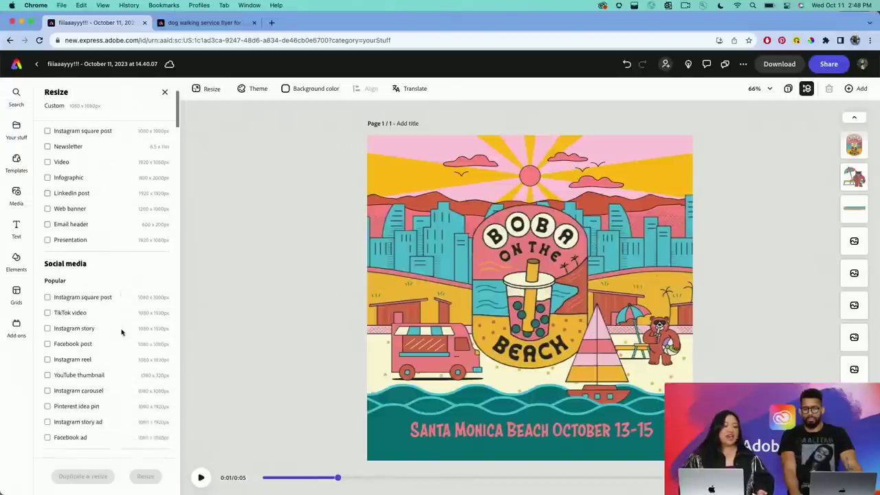
scroll(121, 332, down, 12)
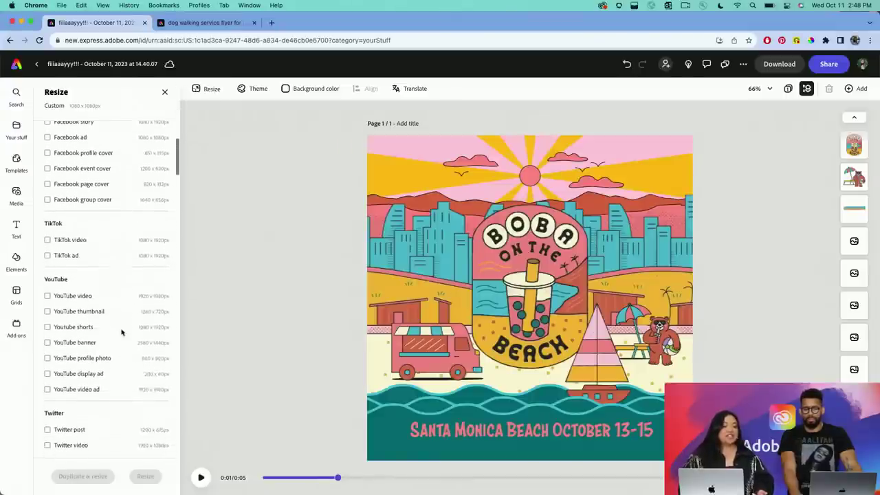
scroll(121, 332, down, 12)
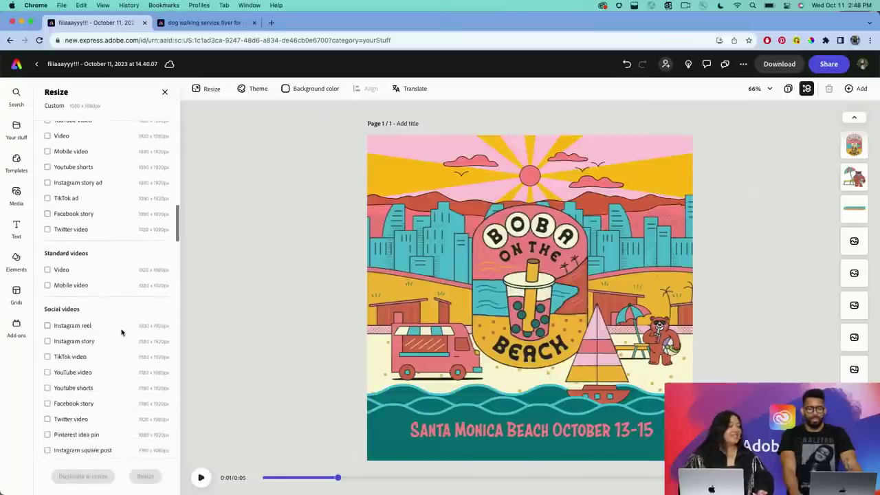
scroll(121, 332, down, 12)
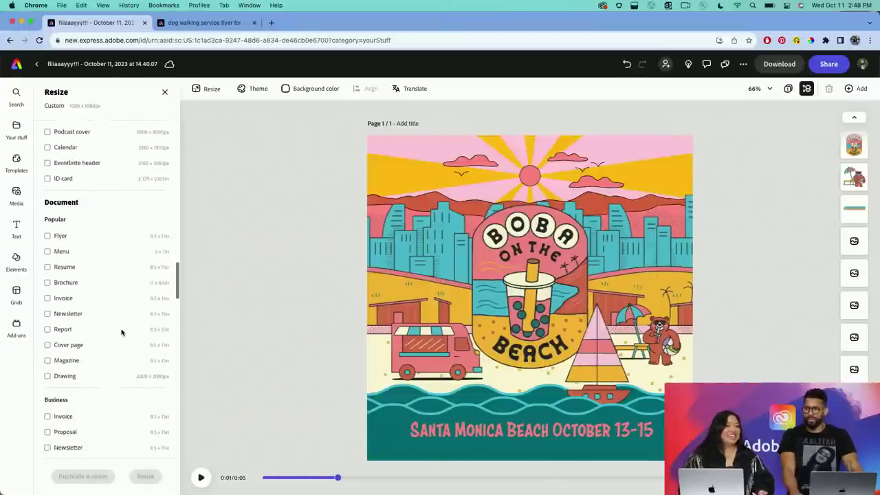
scroll(121, 332, up, 15)
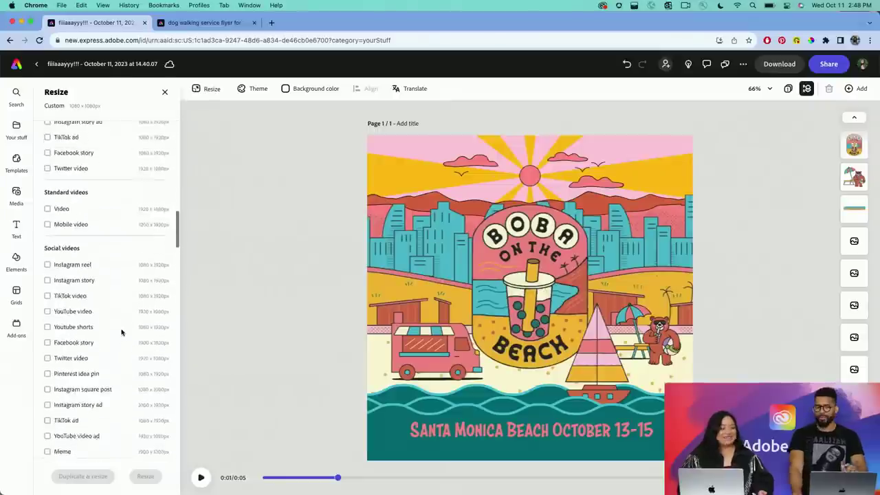
scroll(120, 332, up, 10)
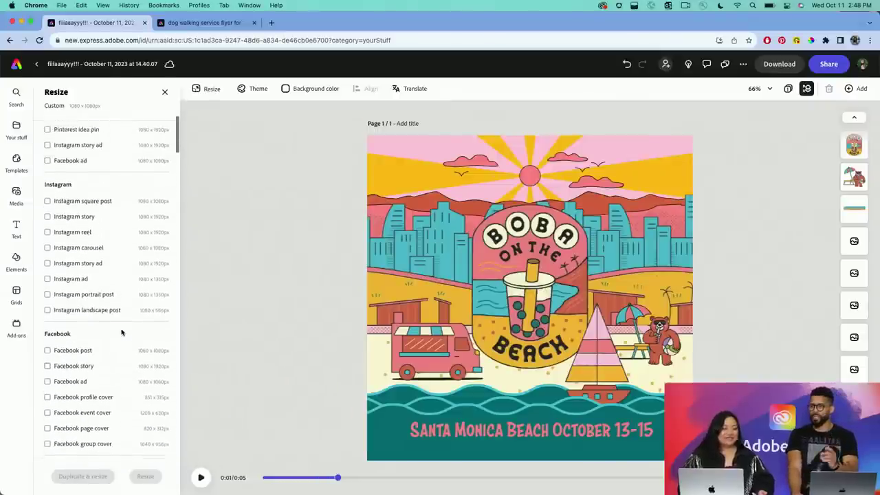
scroll(121, 332, up, 3)
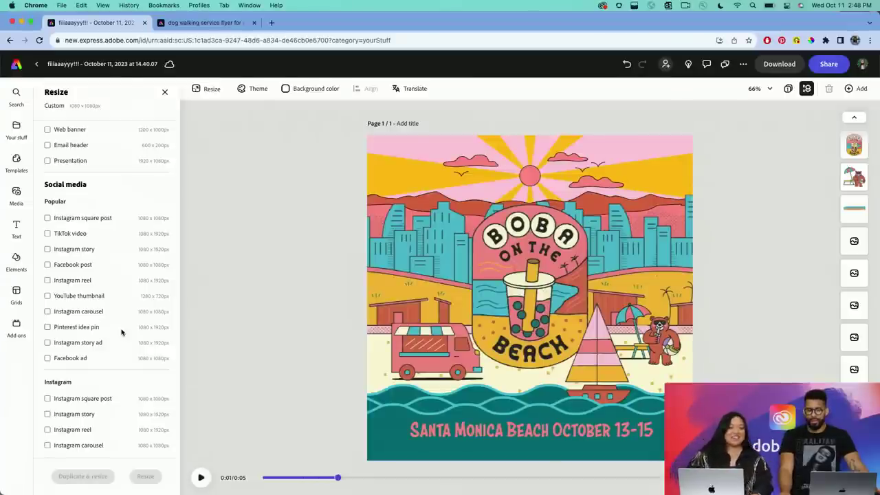
Duplicate and resize the design for TikTok video, Instagram story, Facebook post, YouTube thumbnail, Pinterest idea pin, Instagram portrait post and Instagram landscape post
click(47, 234)
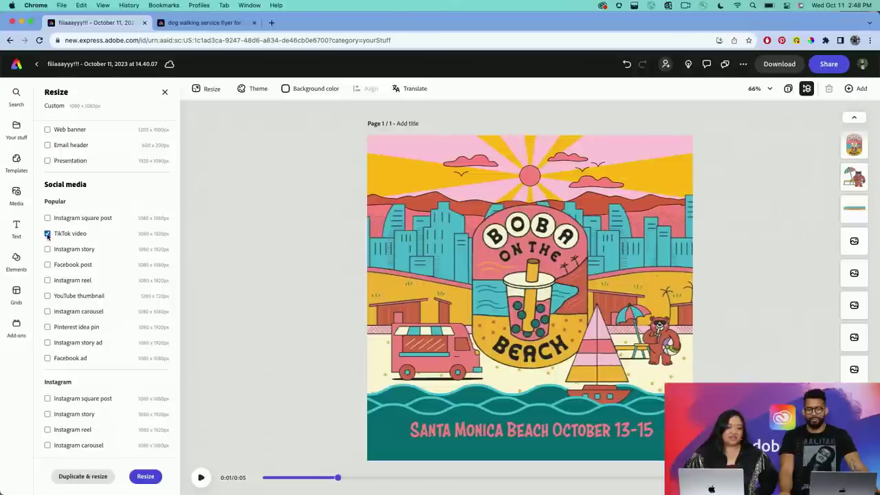
click(48, 249)
click(48, 265)
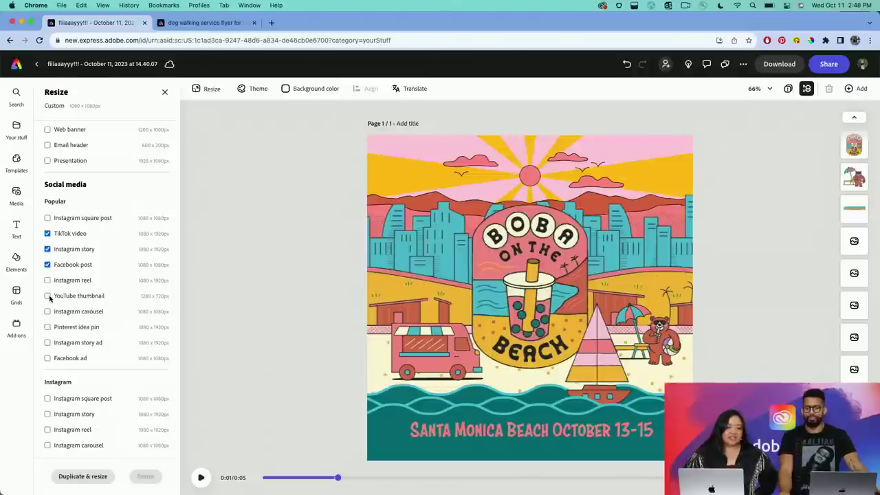
click(48, 295)
click(47, 327)
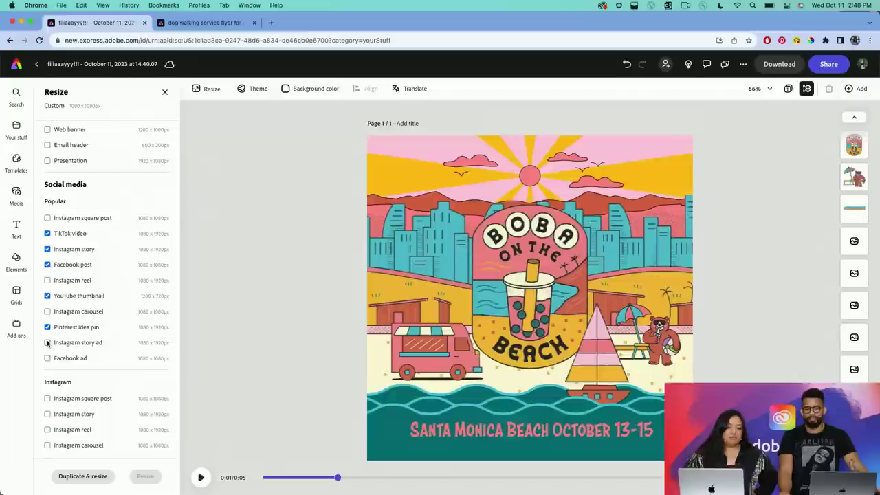
scroll(55, 372, down, 3)
click(53, 395)
click(55, 411)
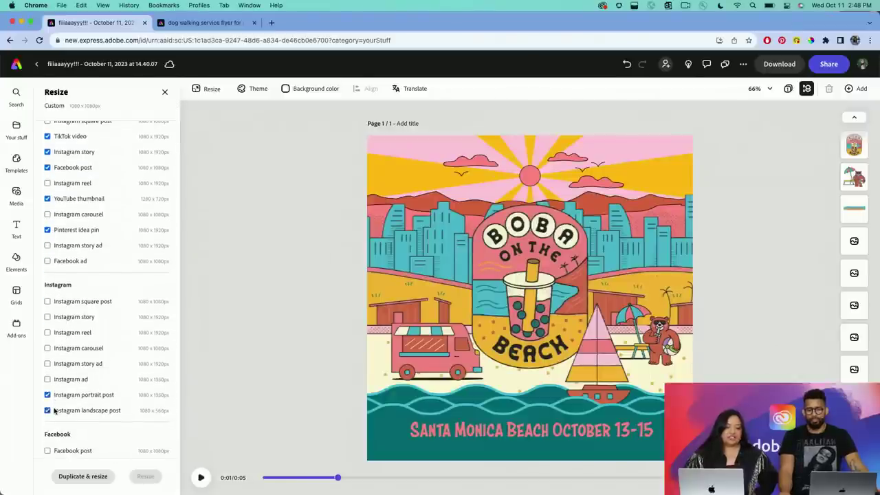
click(78, 477)
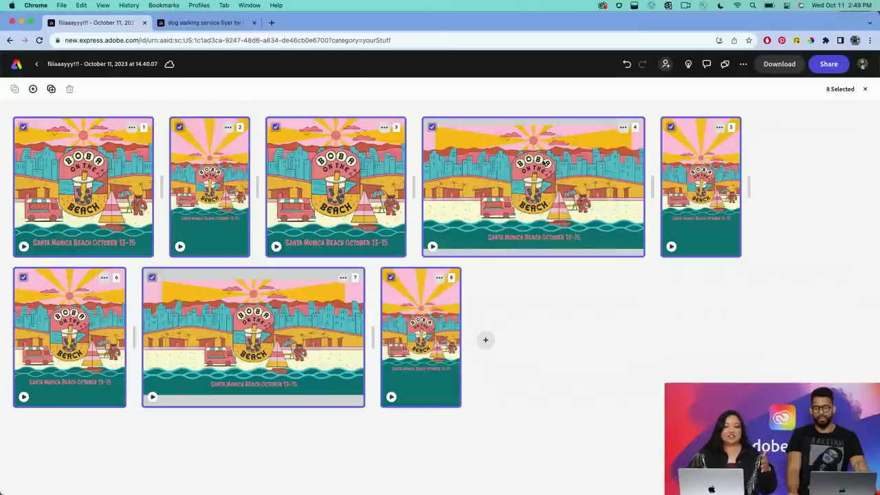
On the YouTube thumbnail page, enlarge the yellow sunburst shape to span the page's full width and align it to the horizontal center
click(545, 164)
double_click(526, 189)
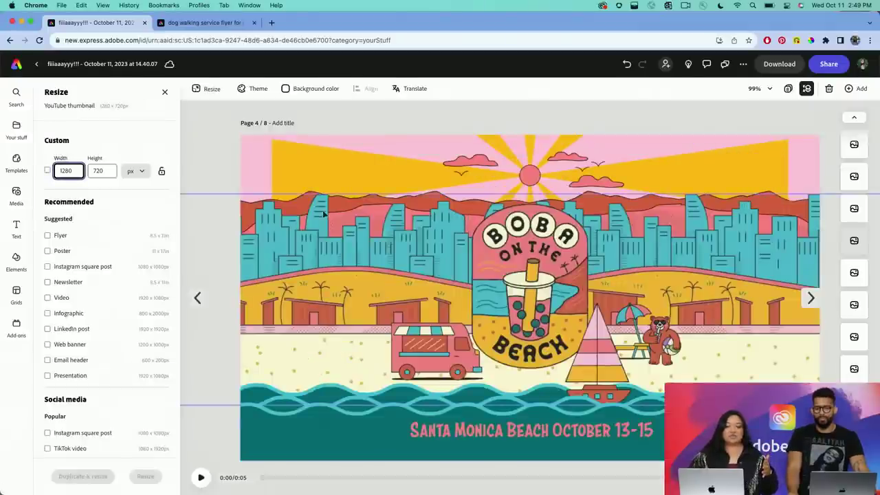
click(304, 173)
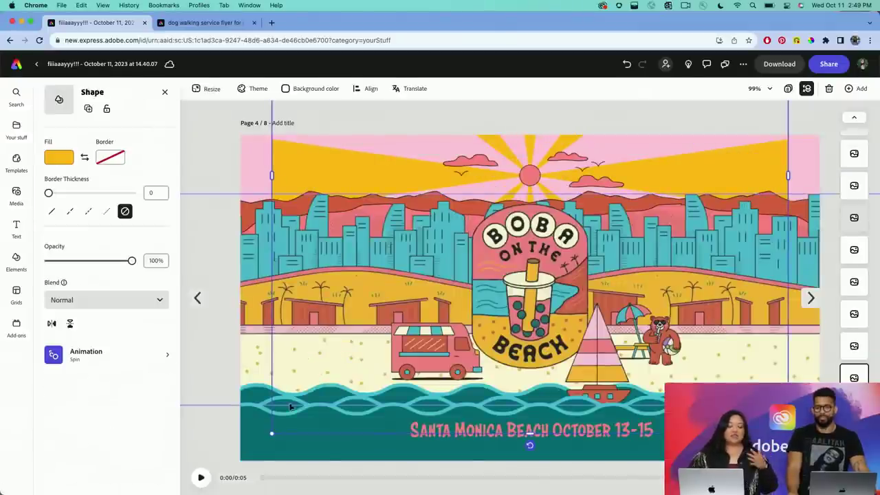
drag(271, 435, 187, 448)
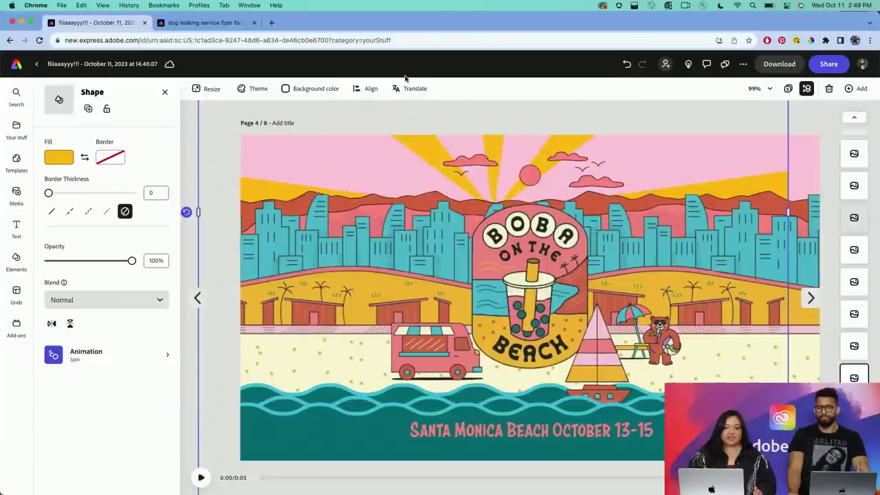
click(368, 88)
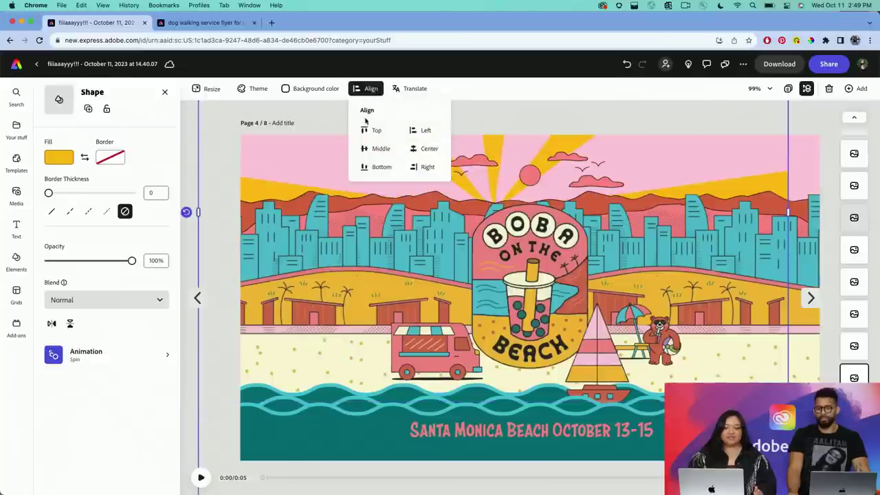
click(424, 148)
key(Escape)
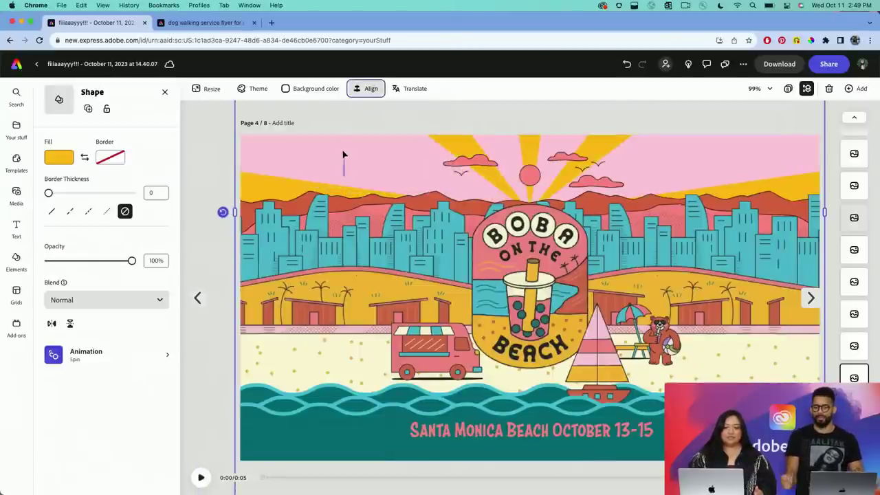
Move the sunburst up so its rays radiate from the center of the sun, and deselect it
click(344, 154)
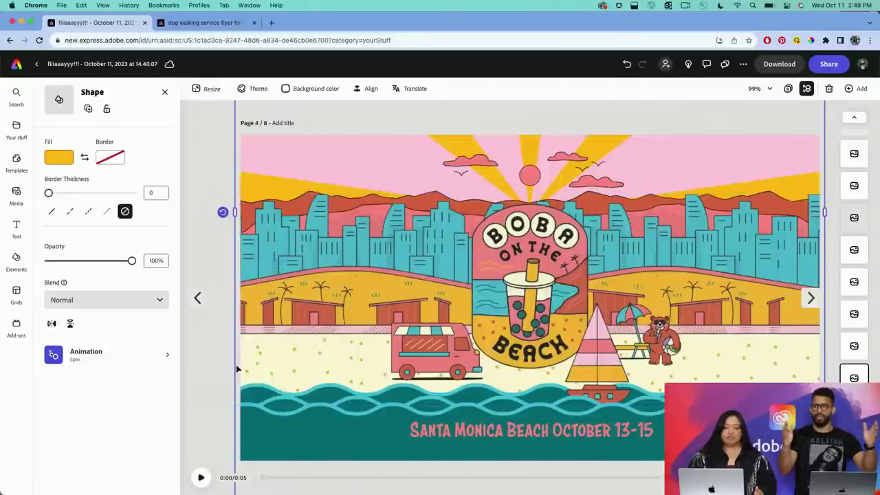
click(207, 88)
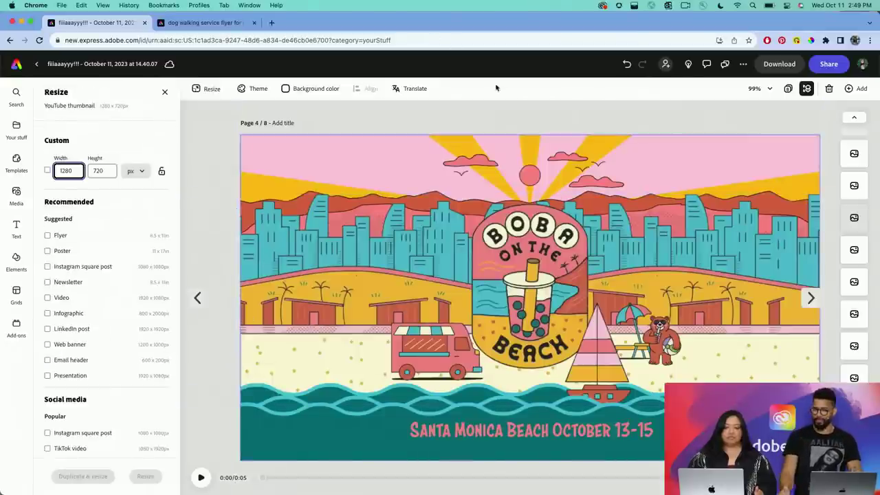
click(466, 151)
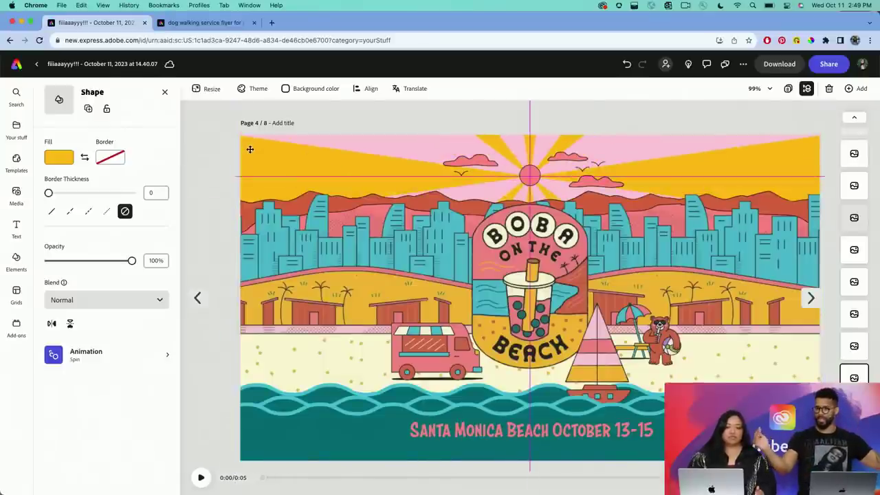
click(216, 167)
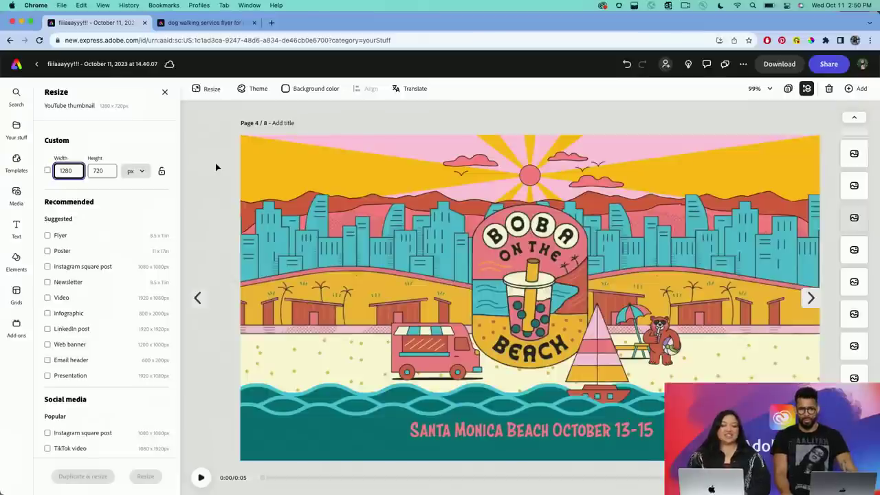
click(216, 162)
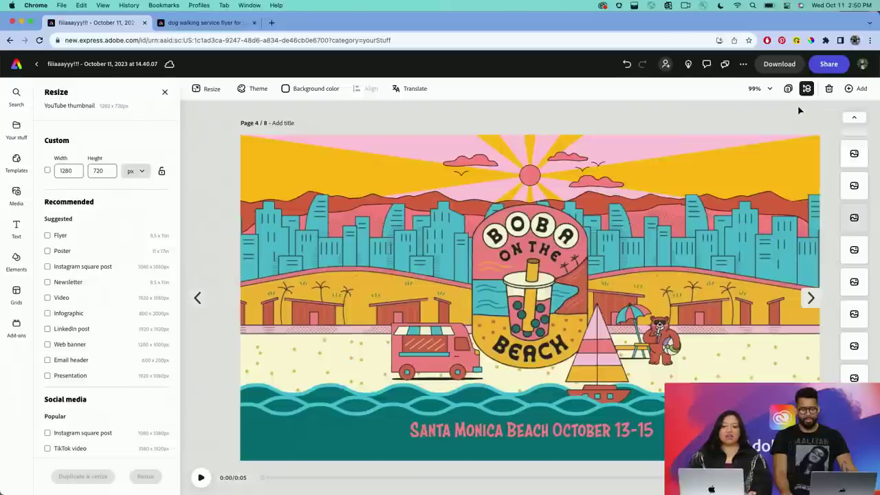
Make a template of the file named "boba on the beach" and save it to the Boba Fest brand
click(763, 138)
click(744, 65)
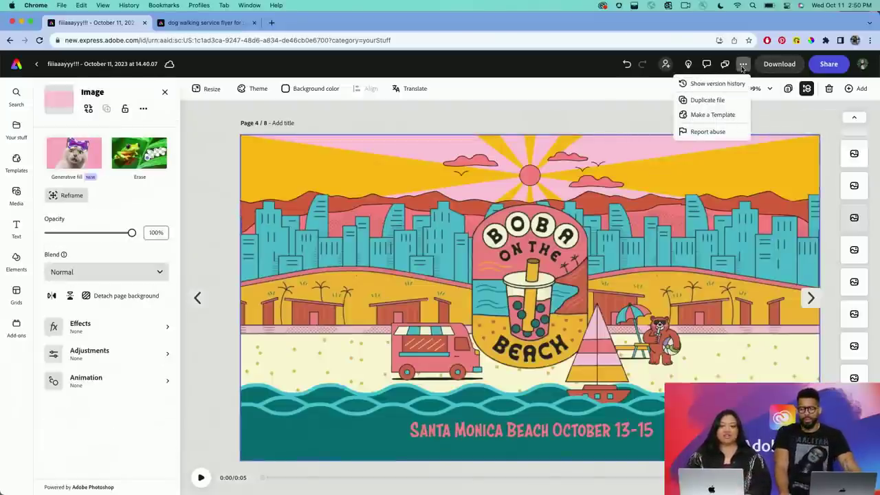
click(708, 115)
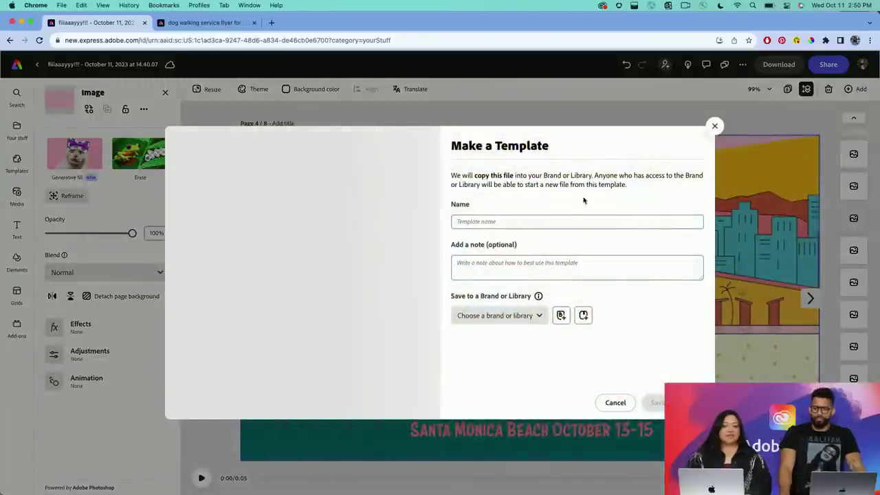
click(567, 216)
text(b)
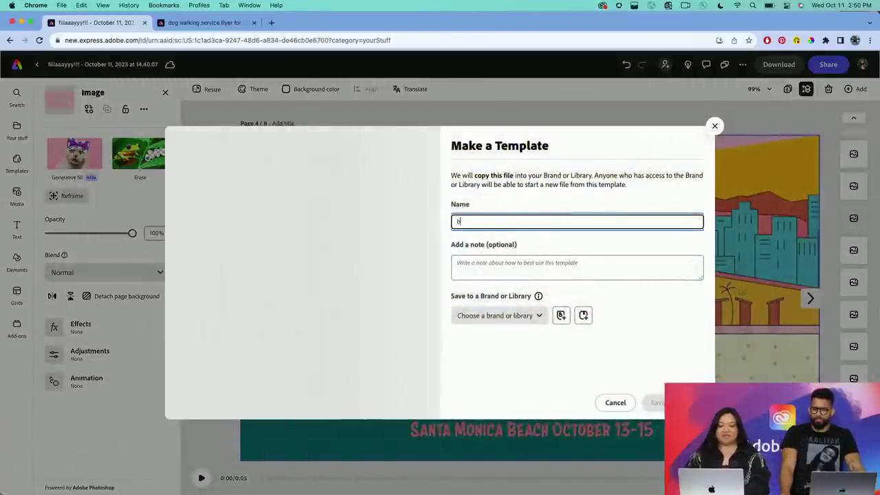
text(oba on the beach)
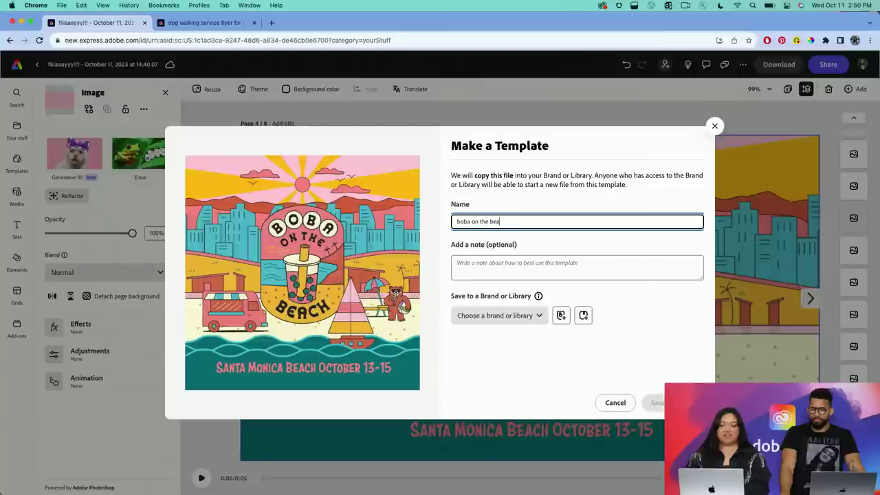
click(528, 316)
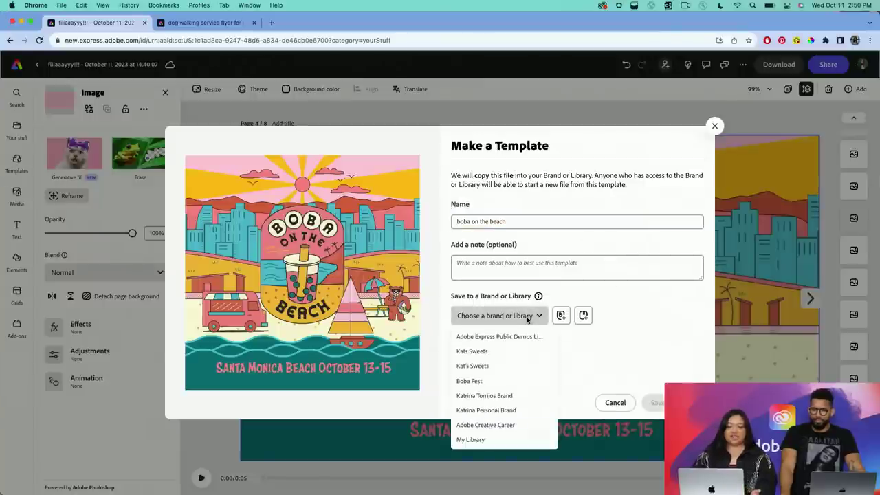
click(495, 381)
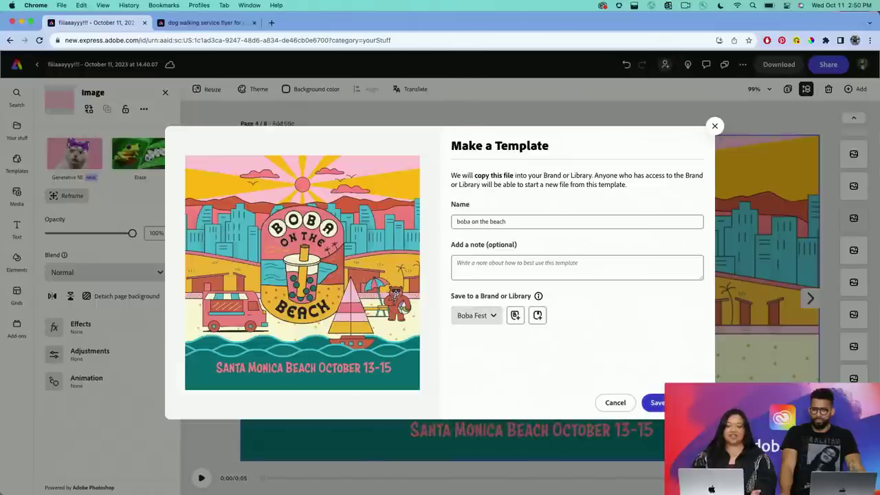
click(653, 403)
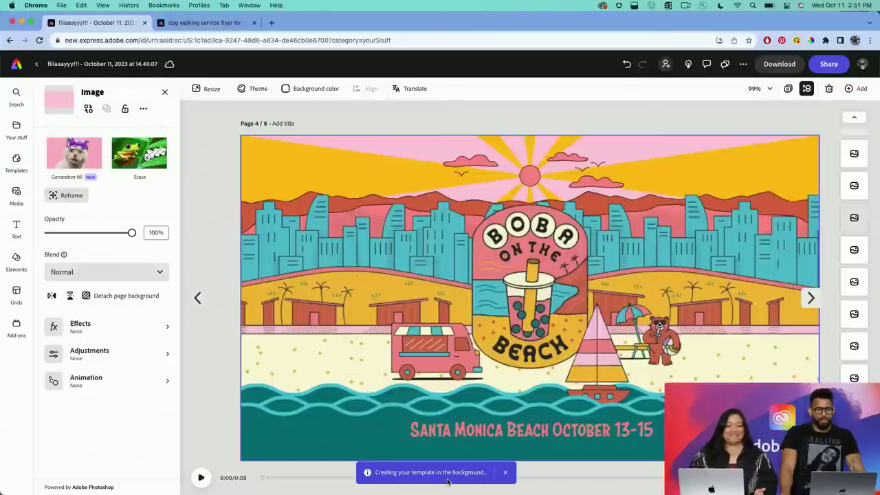
Open the Boba Fest brand assets and look through them down to the saved templates
click(25, 131)
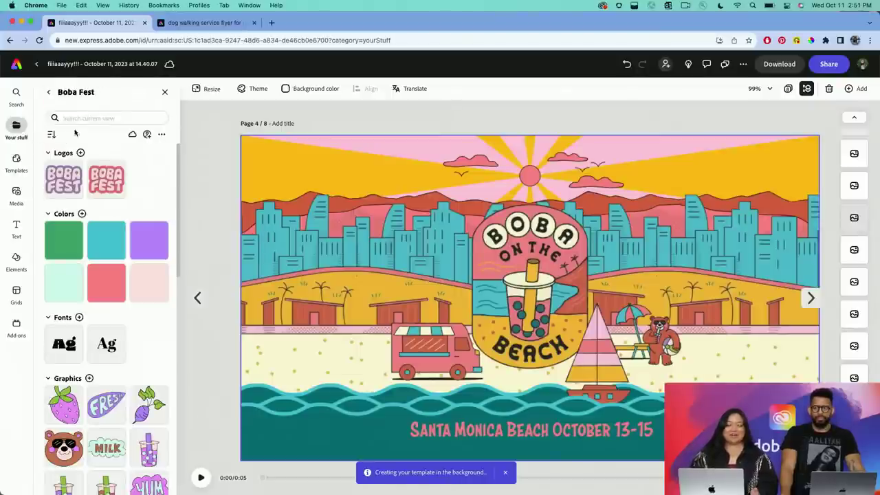
scroll(92, 264, down, 10)
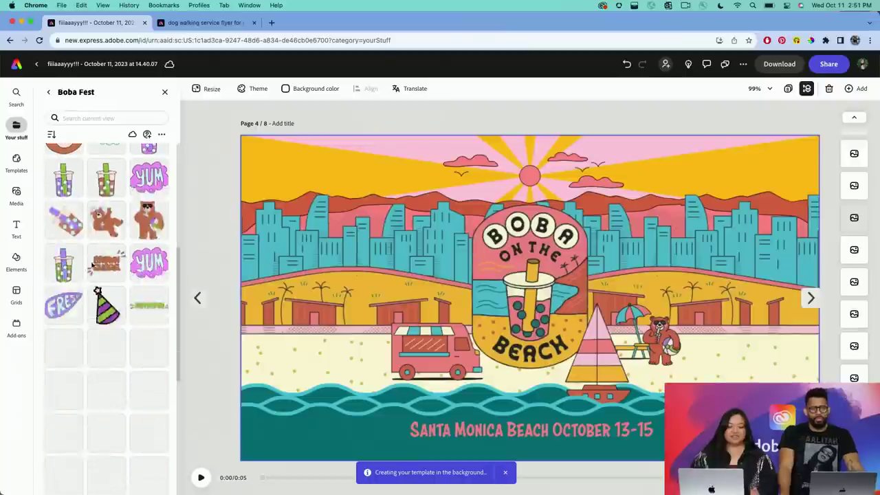
scroll(92, 265, down, 5)
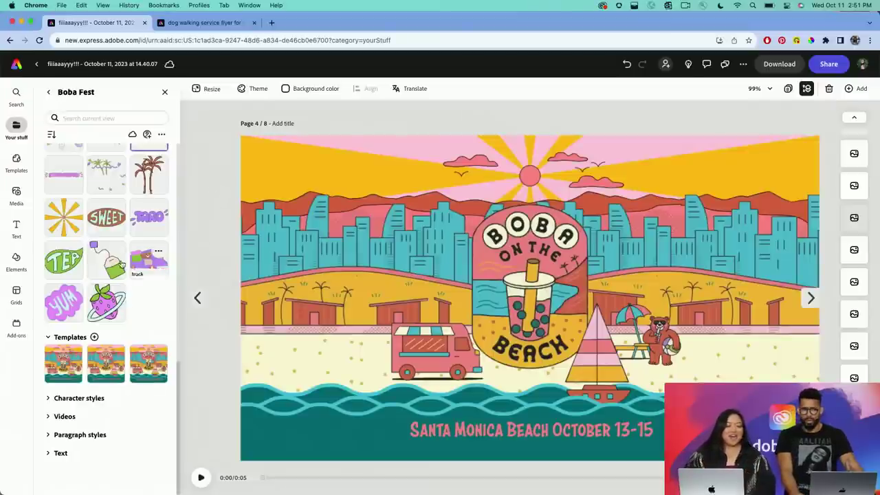
Browse the available add-ons and open the Color Blindness Simulator
click(11, 340)
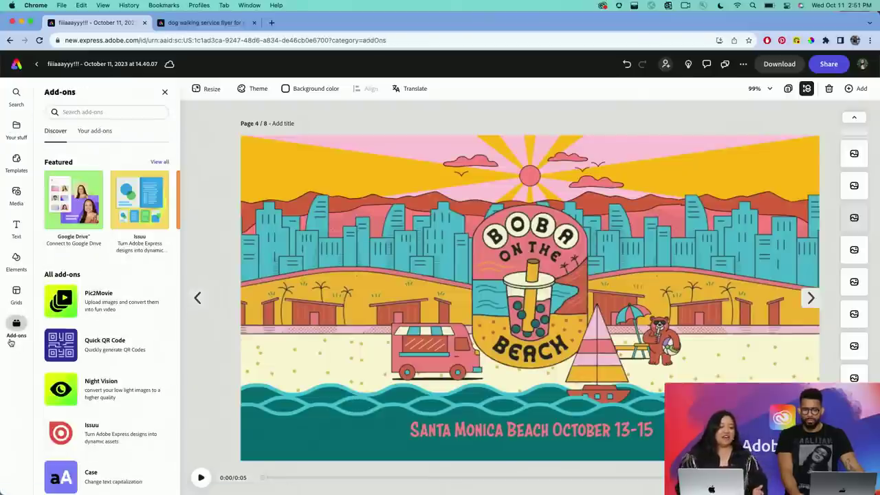
scroll(105, 362, down, 5)
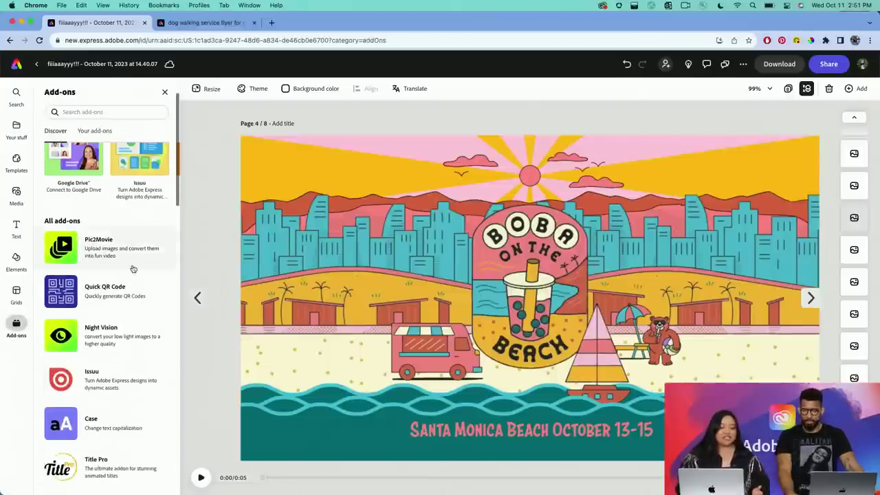
scroll(105, 362, down, 5)
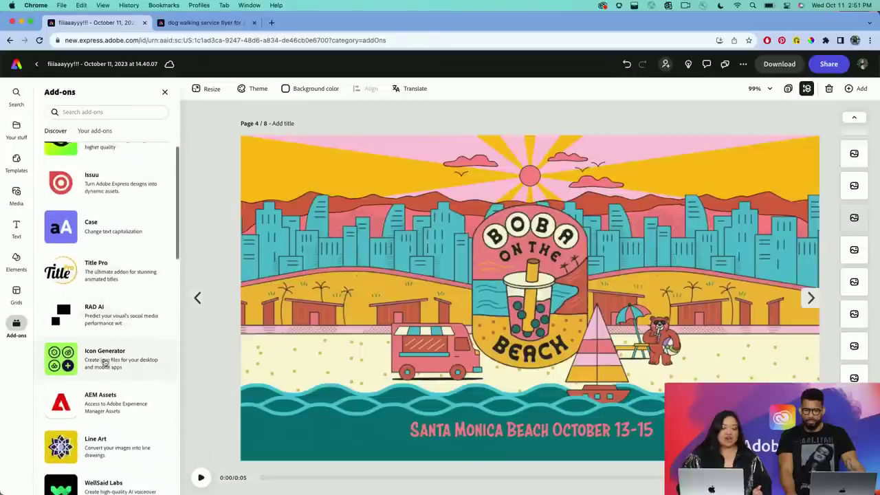
scroll(105, 362, down, 5)
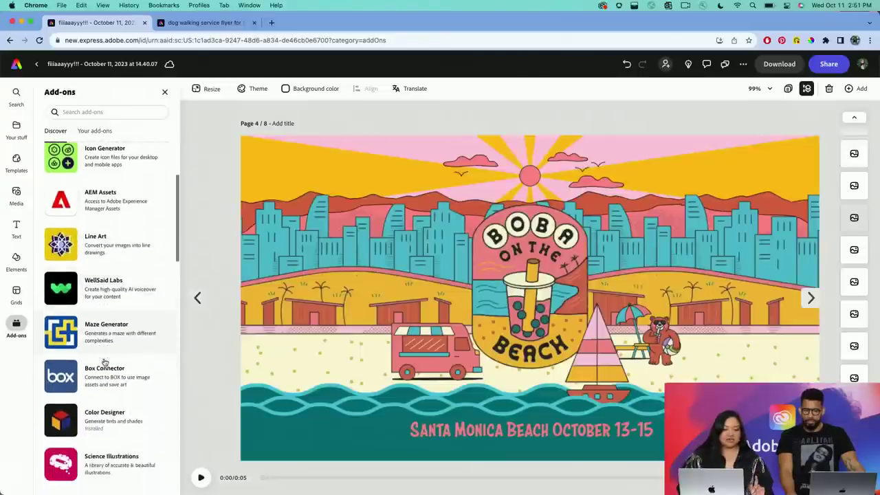
scroll(105, 362, down, 5)
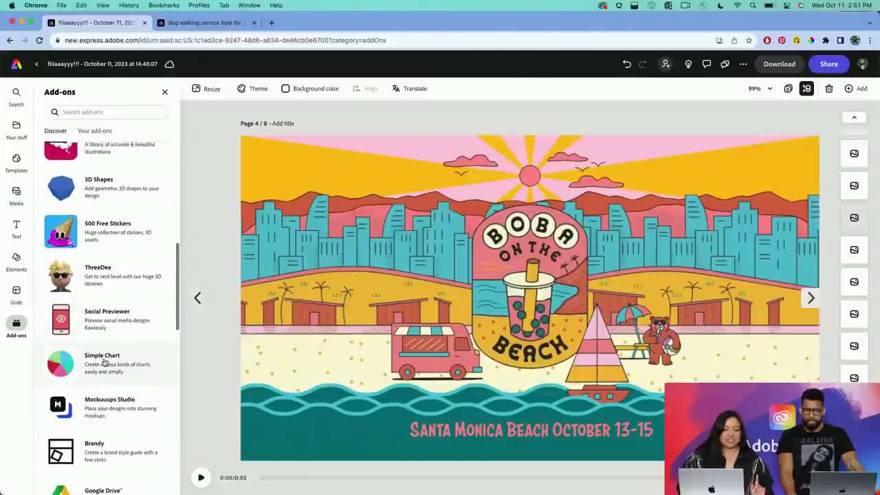
scroll(105, 362, down, 5)
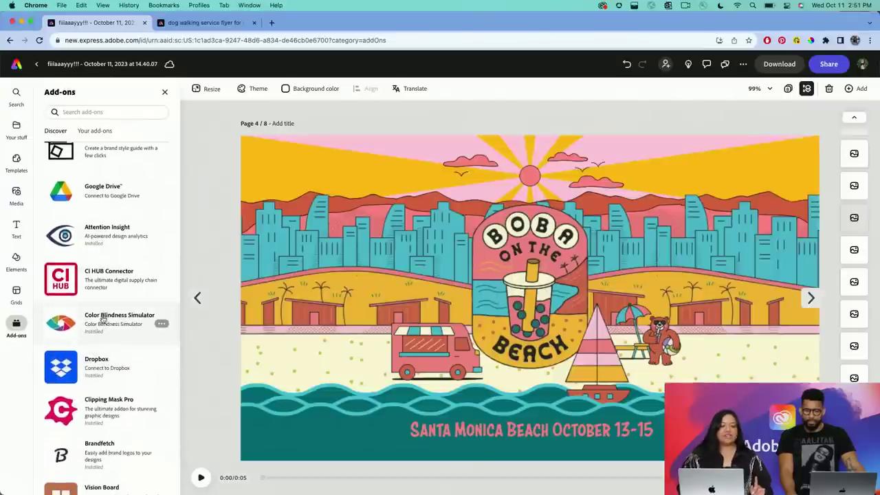
click(120, 322)
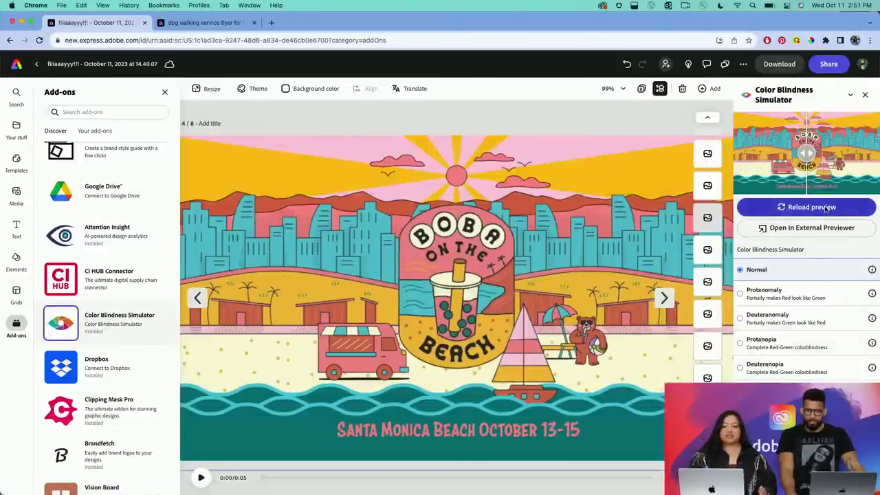
Preview the page under Protanomaly, Deuteranomaly, Protanopia and the remaining color blindness types, moving the comparison divider to reveal more of the simulation
click(781, 298)
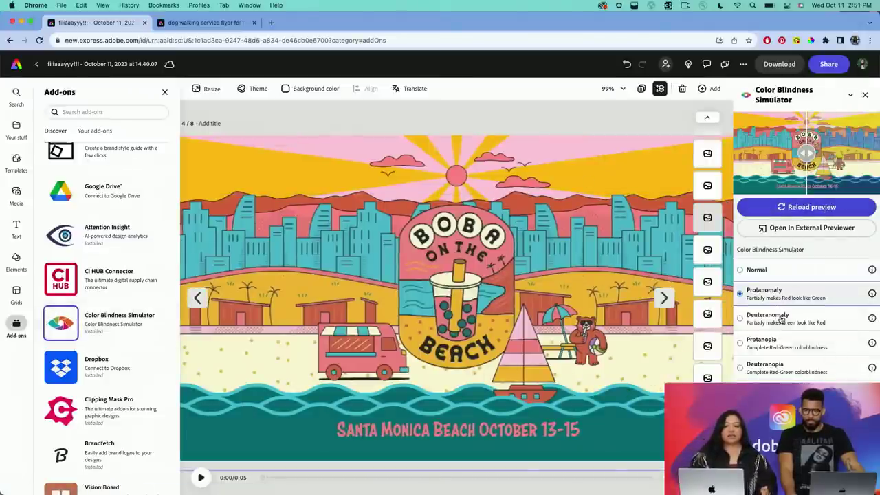
click(781, 318)
click(786, 349)
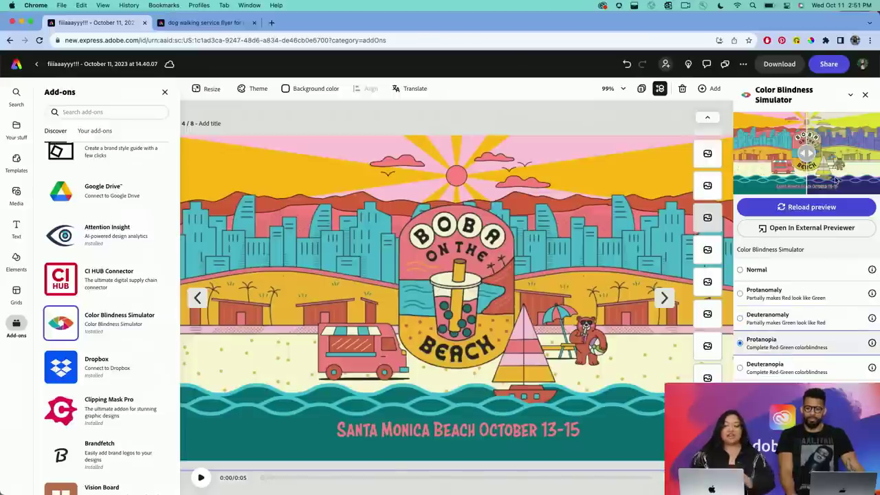
drag(799, 153, 754, 153)
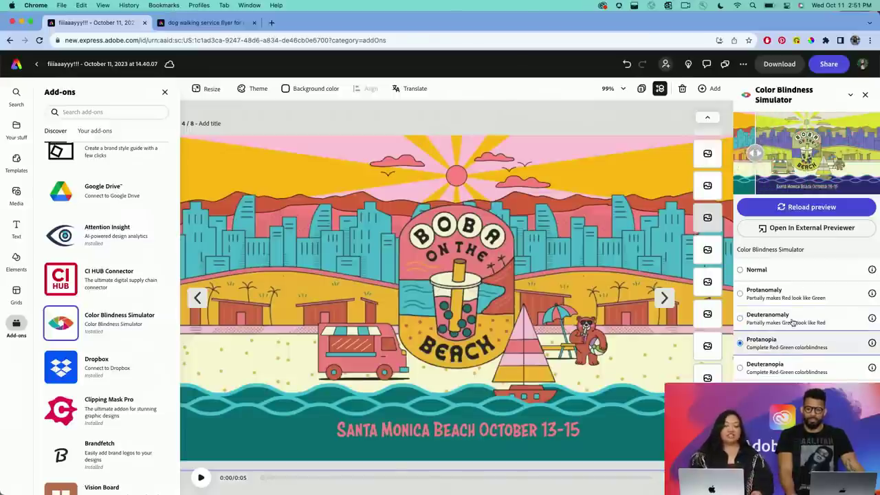
click(791, 374)
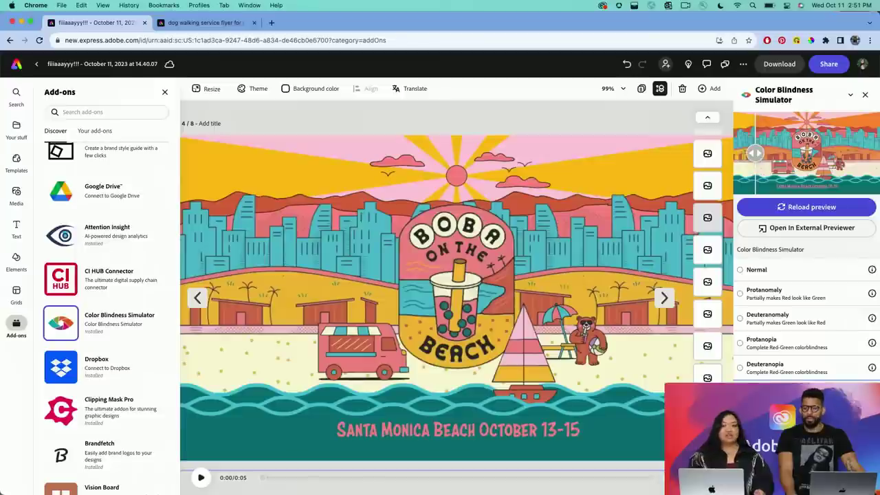
click(784, 392)
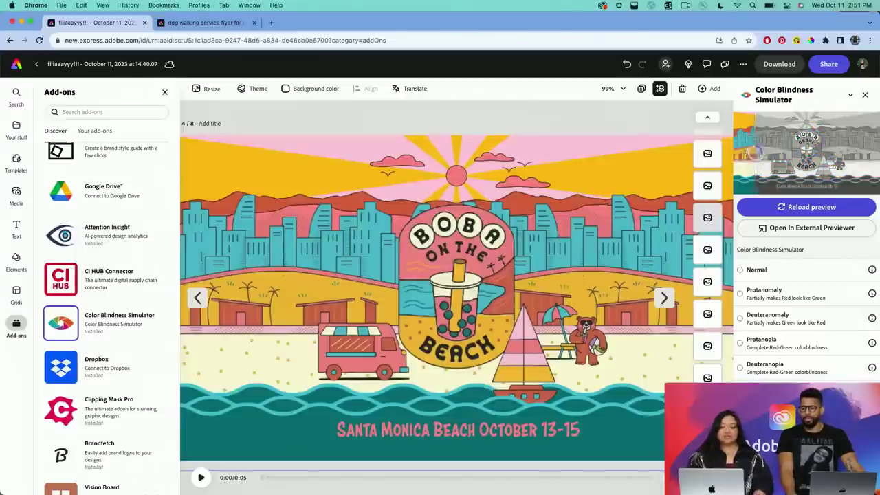
Step back through the simulations from Deuteranopia to Protanomaly, return to Normal vision and recenter the comparison divider
click(805, 371)
click(805, 344)
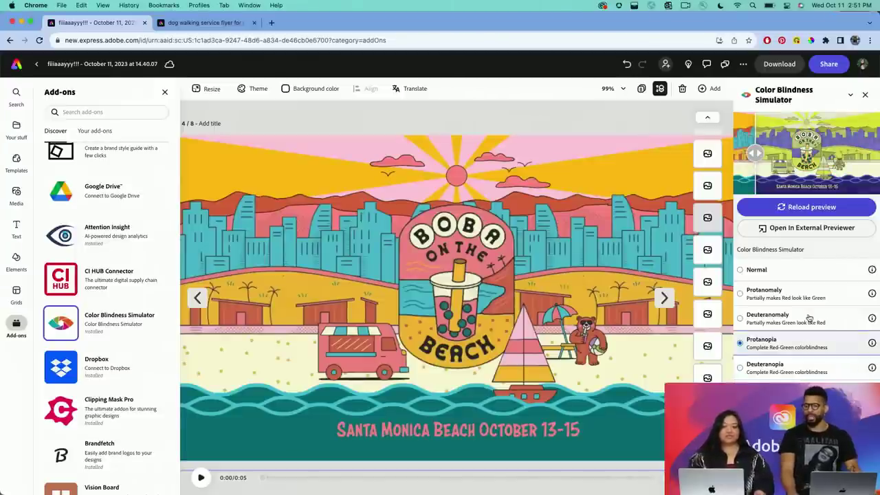
click(809, 318)
click(809, 299)
click(806, 270)
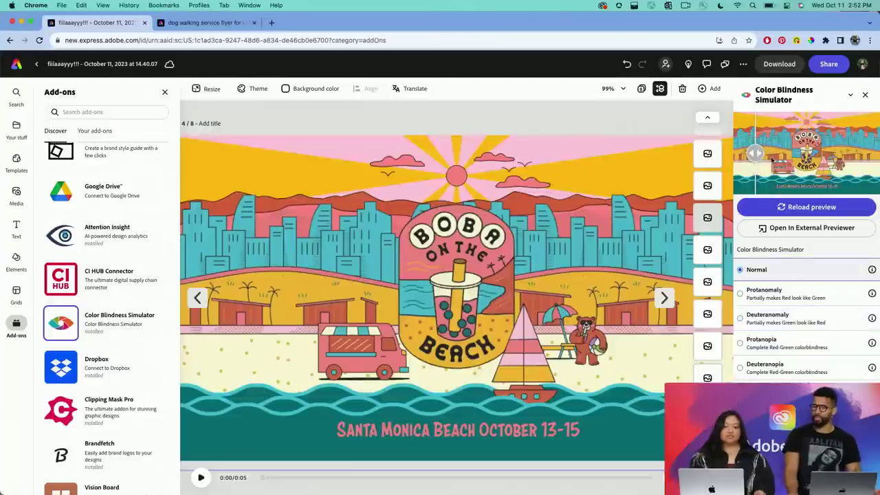
drag(756, 153, 808, 152)
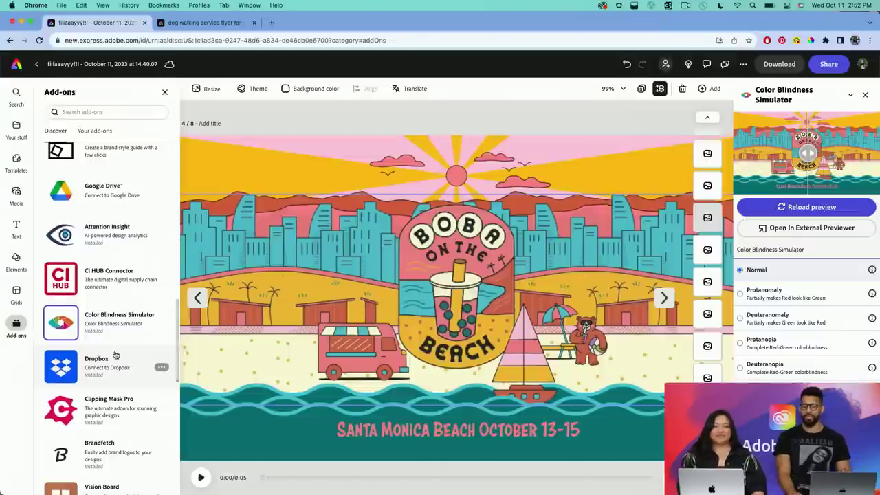
Look further through the list of discoverable add-ons, view all the featured ones and return to the main add-ons list
scroll(116, 355, down, 1)
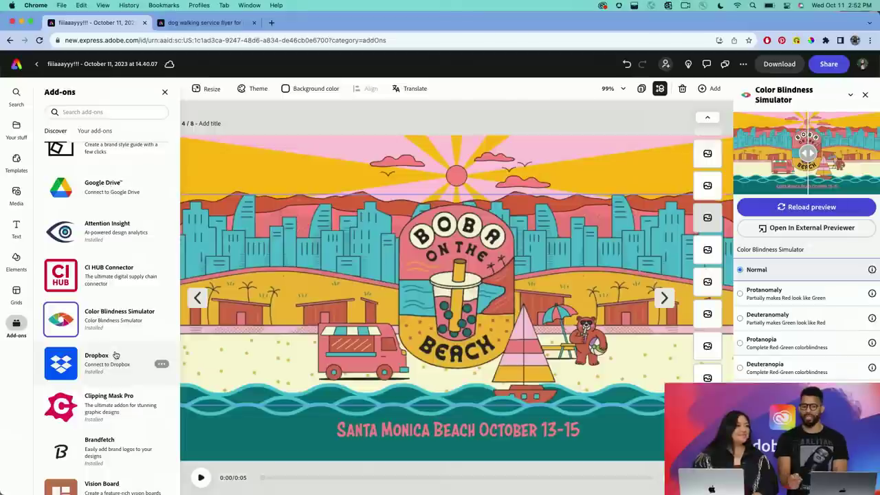
scroll(115, 354, down, 5)
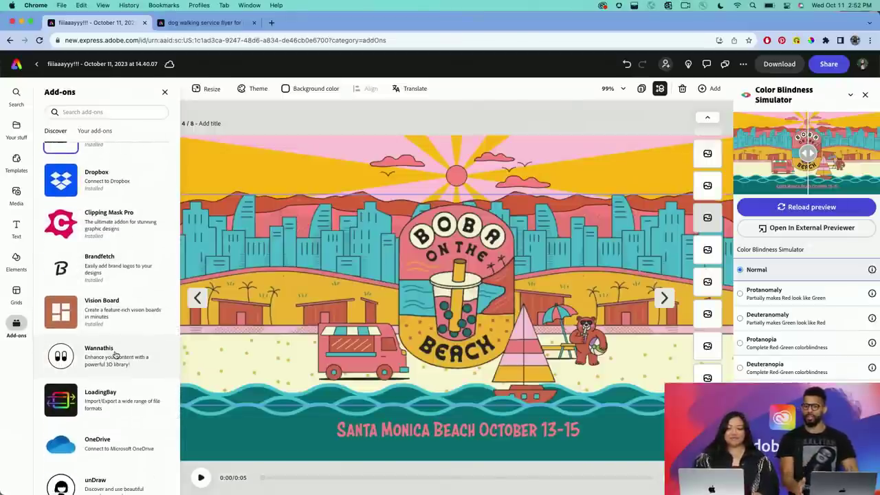
scroll(115, 354, up, 10)
scroll(115, 355, up, 10)
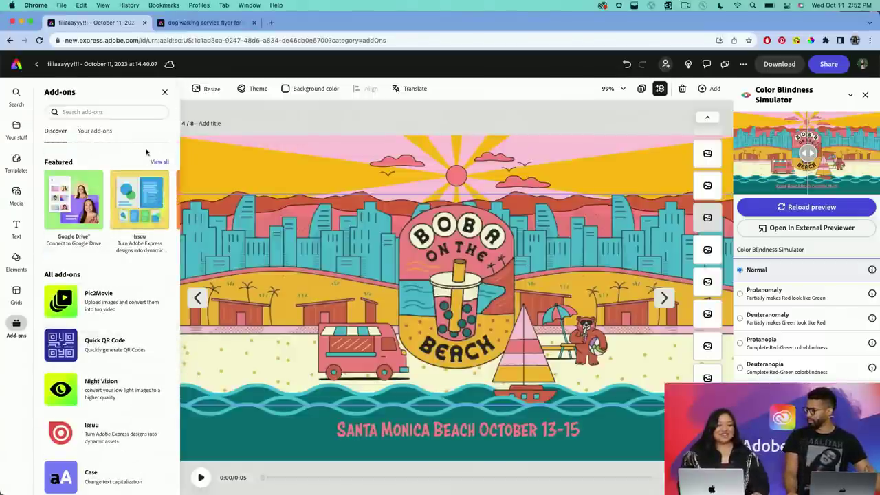
click(159, 162)
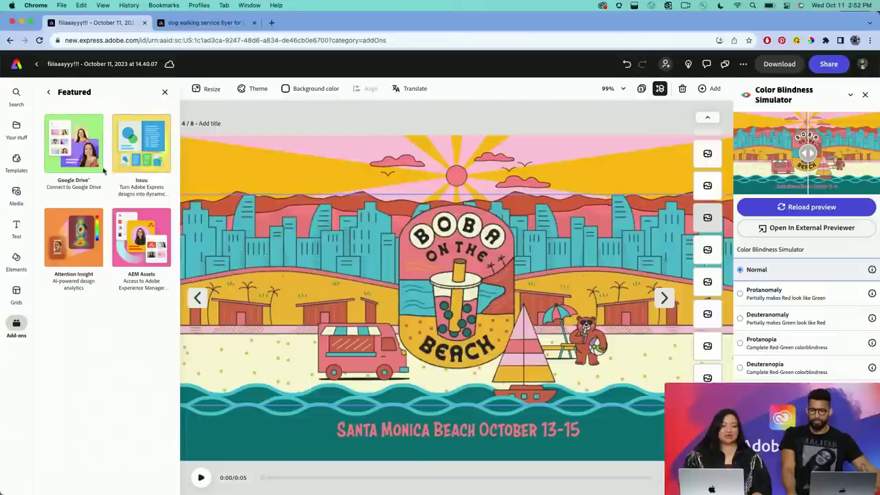
click(50, 91)
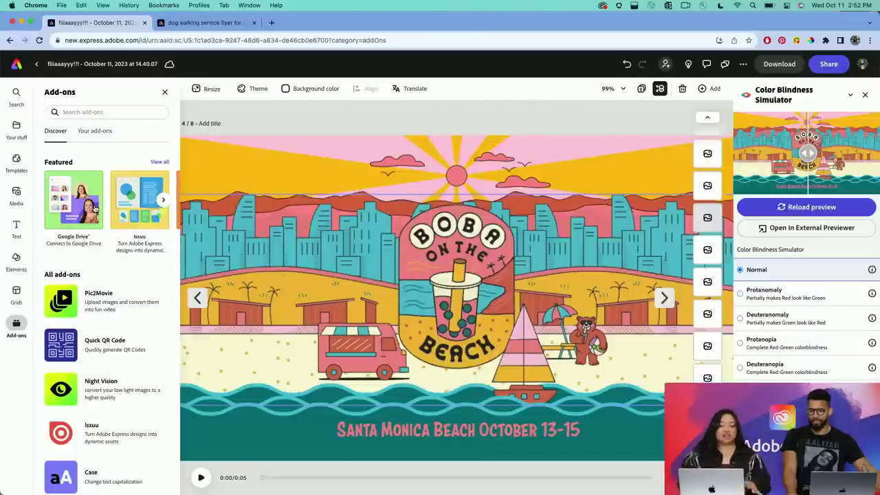
Look through the full catalog of add-ons from Pic2Movie down to Simple Chart and back up to Icon Generator
scroll(93, 304, down, 5)
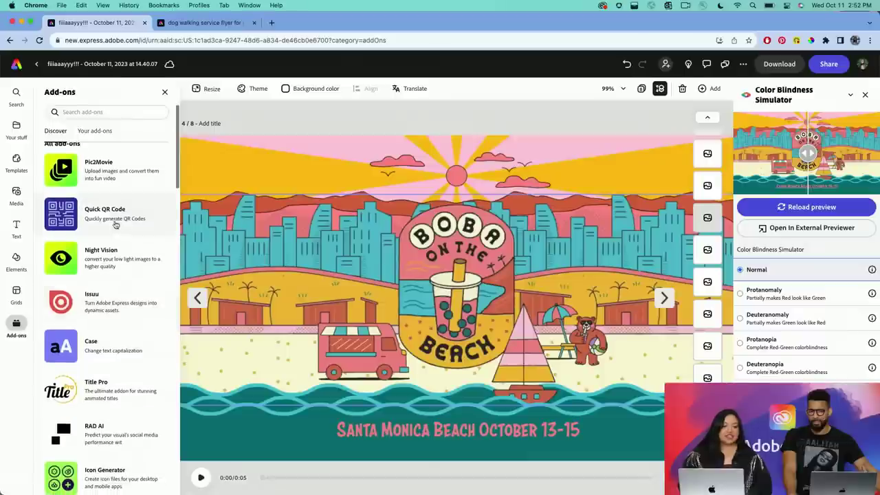
scroll(135, 220, down, 2)
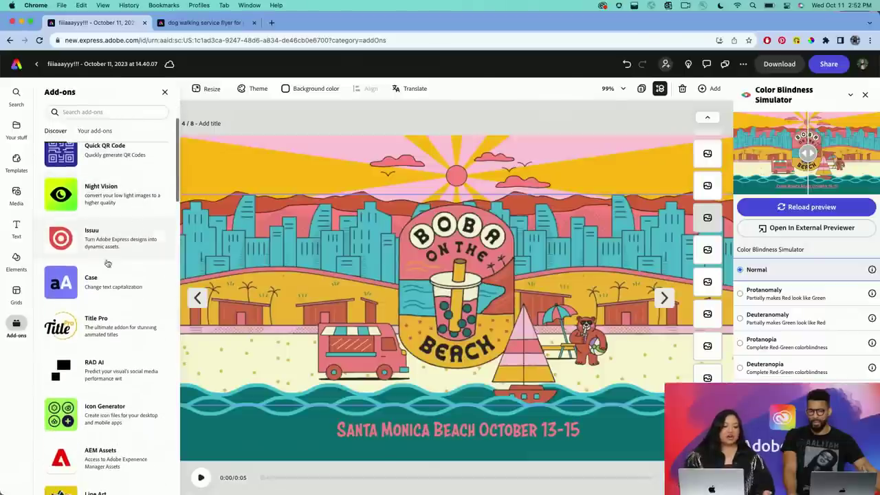
scroll(117, 330, down, 2)
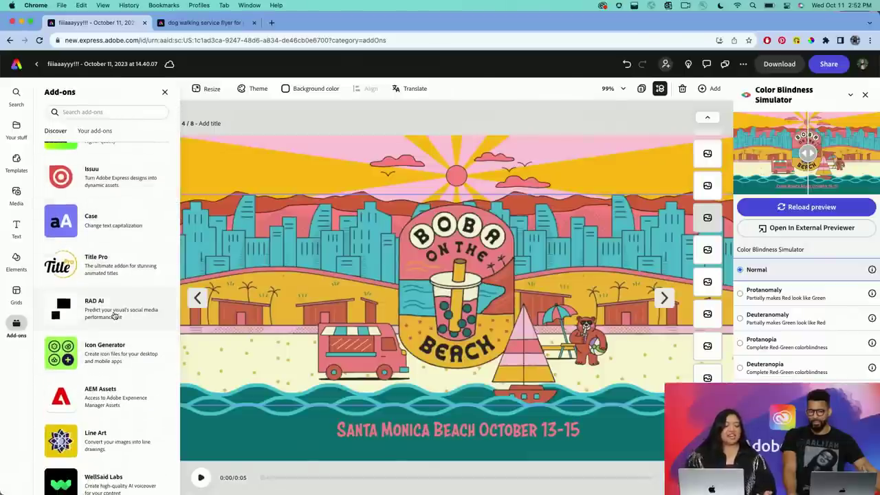
scroll(115, 315, down, 3)
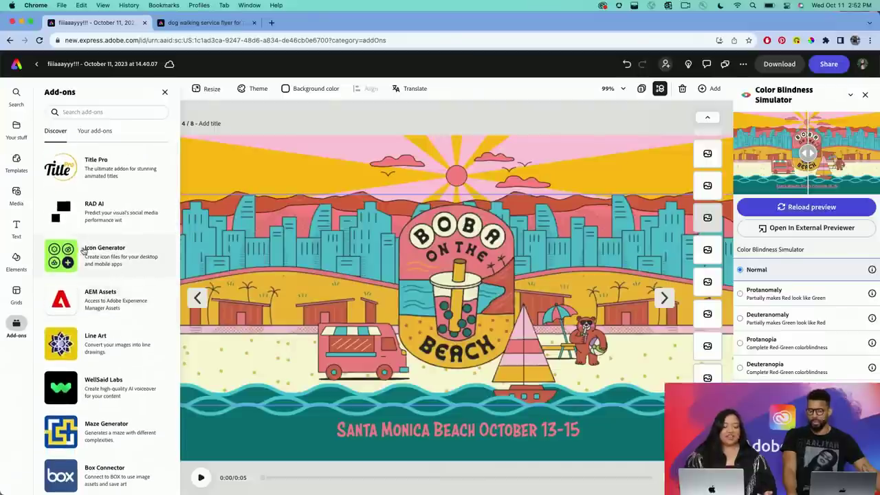
scroll(130, 266, down, 9)
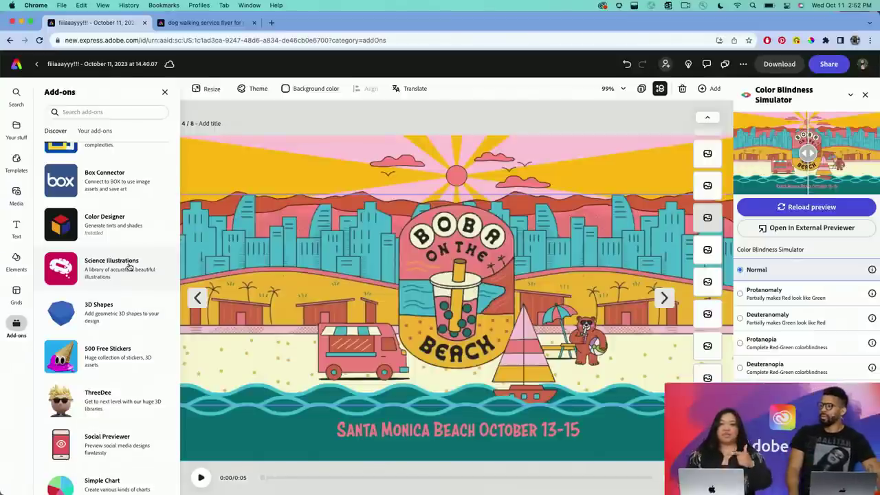
scroll(133, 256, down, 1)
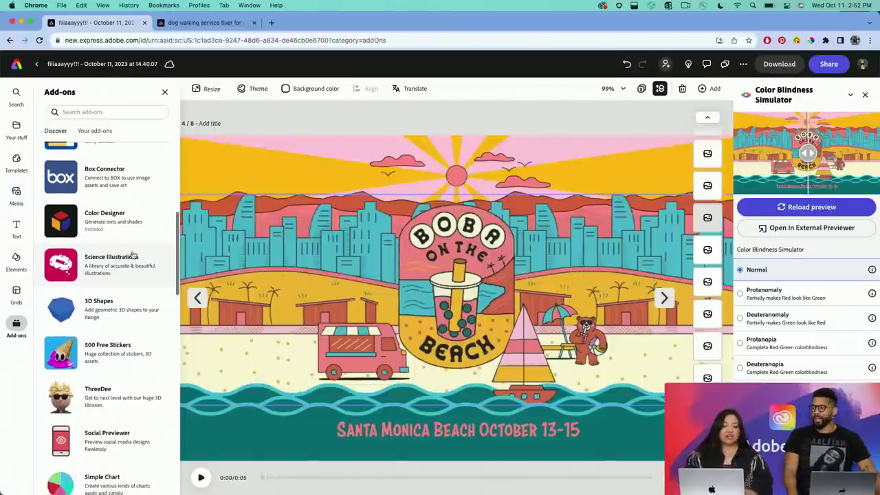
scroll(133, 255, up, 7)
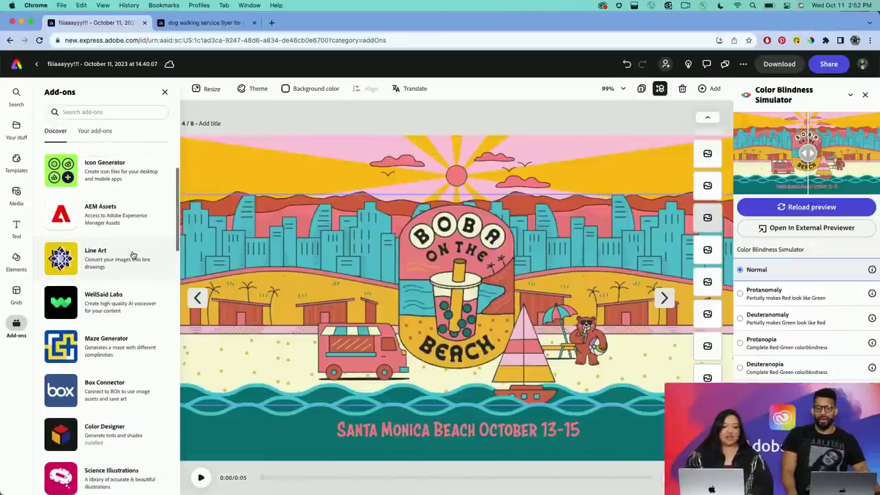
scroll(133, 256, up, 2)
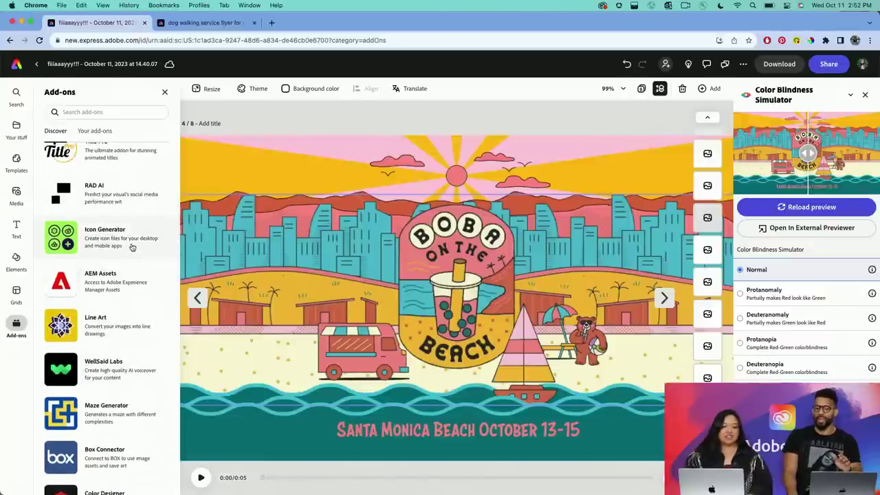